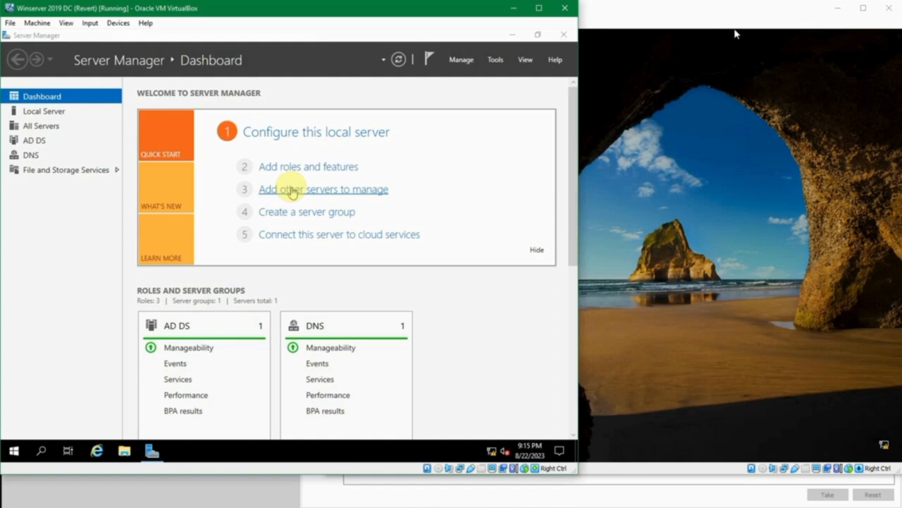
Open Group Policy Management and display the Group Policy Objects of the sukasuka.com domain
{"action": "left_click", "coordinate": [495, 60]}
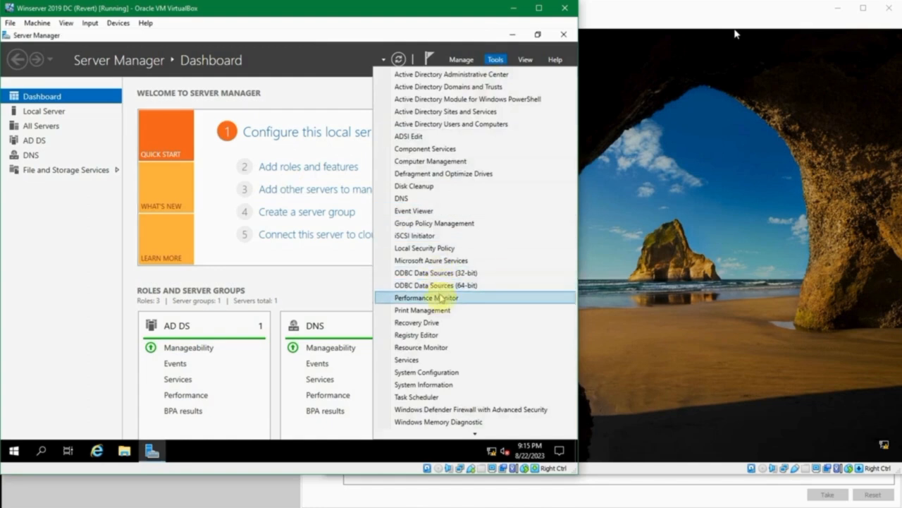
{"action": "left_click", "coordinate": [444, 223]}
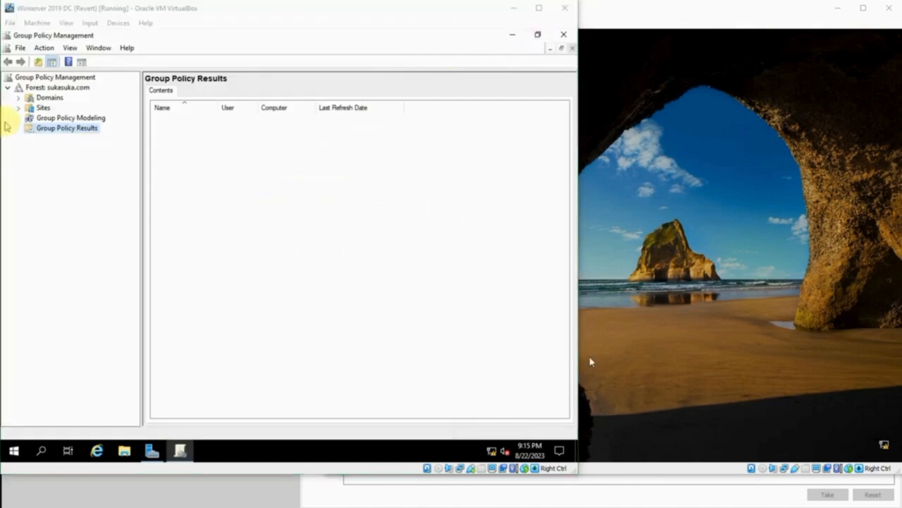
{"action": "left_click", "coordinate": [19, 97]}
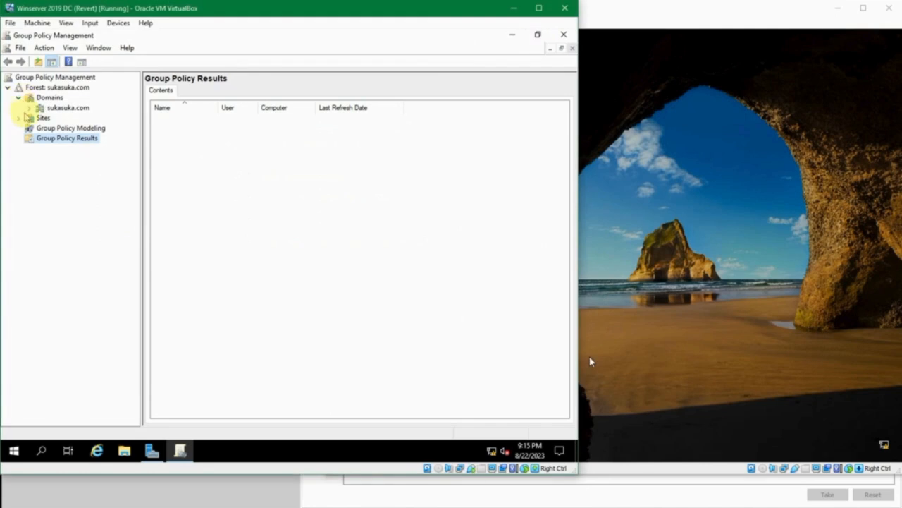
{"action": "left_click", "coordinate": [42, 118]}
{"action": "left_click", "coordinate": [29, 107]}
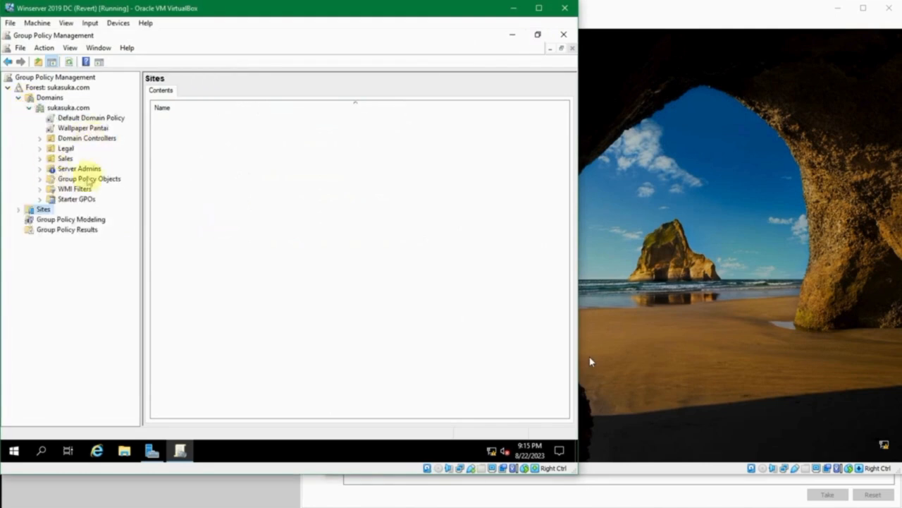
{"action": "left_click", "coordinate": [77, 179]}
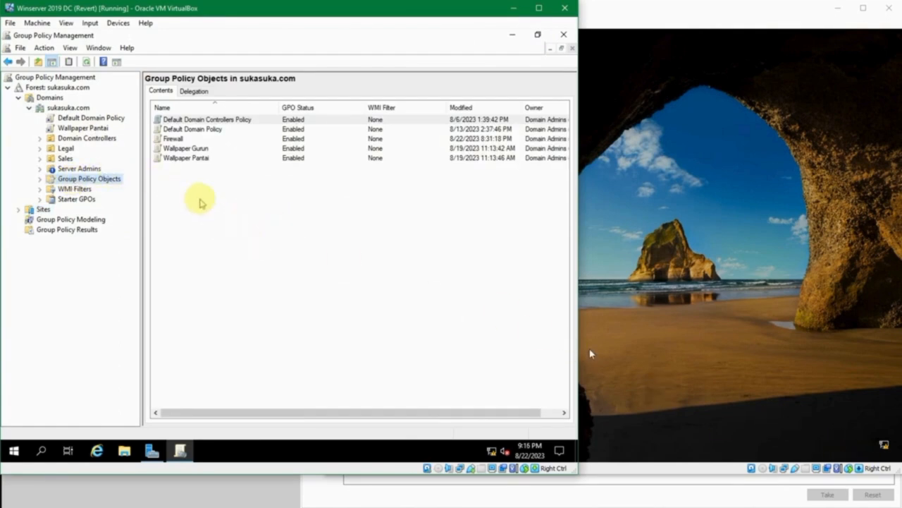
Create a new group policy object named Disable Firewall with no source starter GPO
{"action": "right_click", "coordinate": [200, 203]}
{"action": "left_click", "coordinate": [227, 205]}
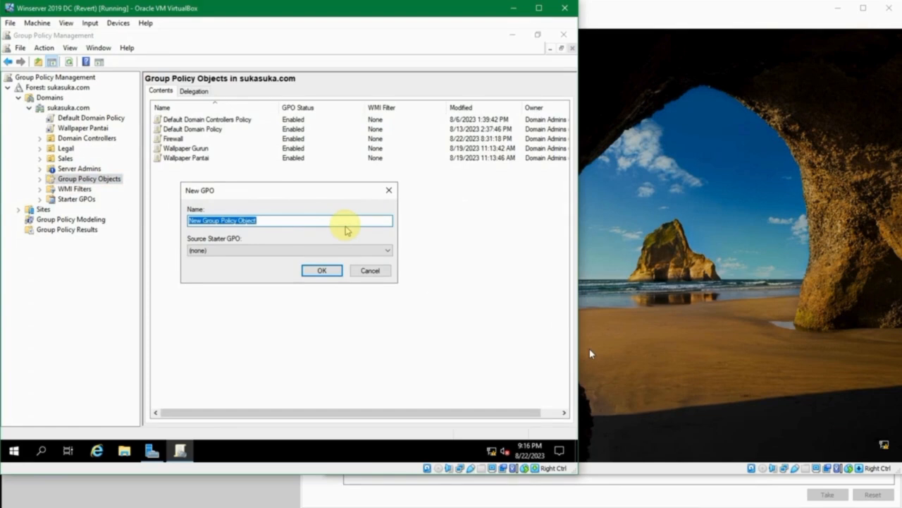
{"action": "type", "text": "Disable Firewall"}
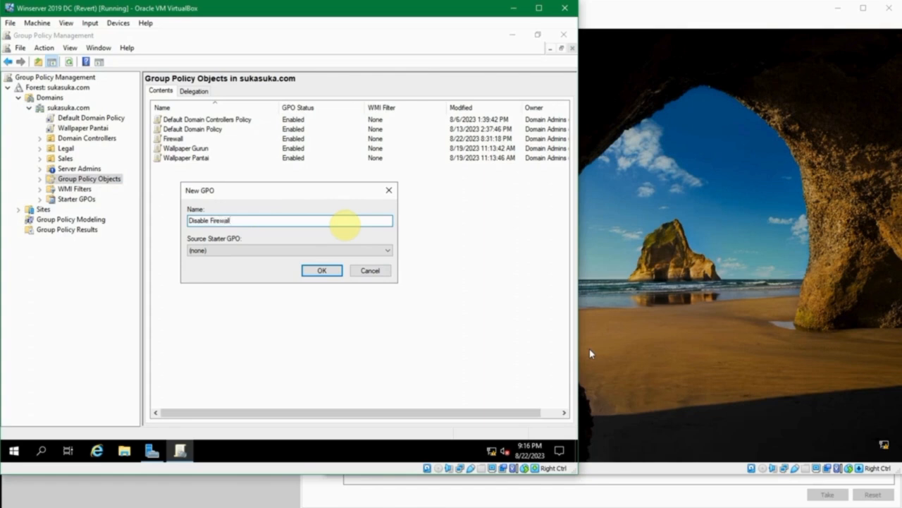
{"action": "key", "text": "Return"}
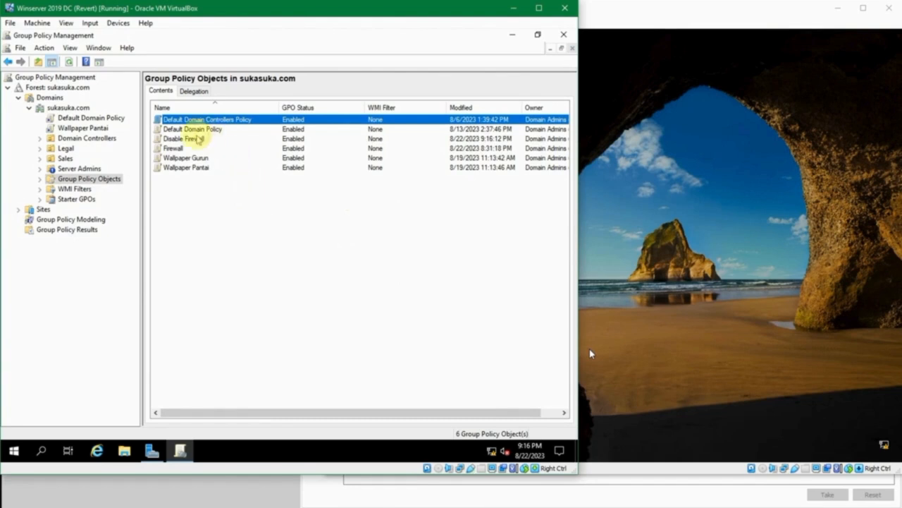
Open the Disable Firewall GPO for editing and maximize its editor window
{"action": "right_click", "coordinate": [192, 141]}
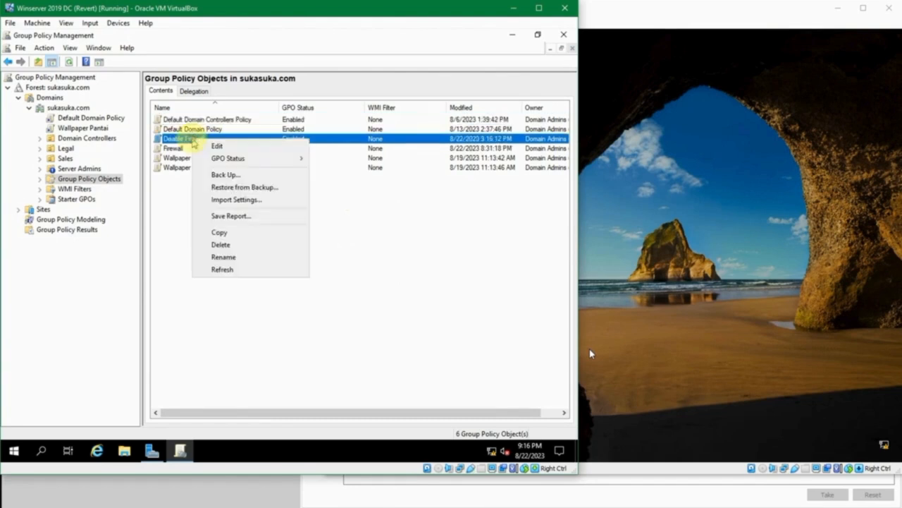
{"action": "left_click", "coordinate": [220, 143]}
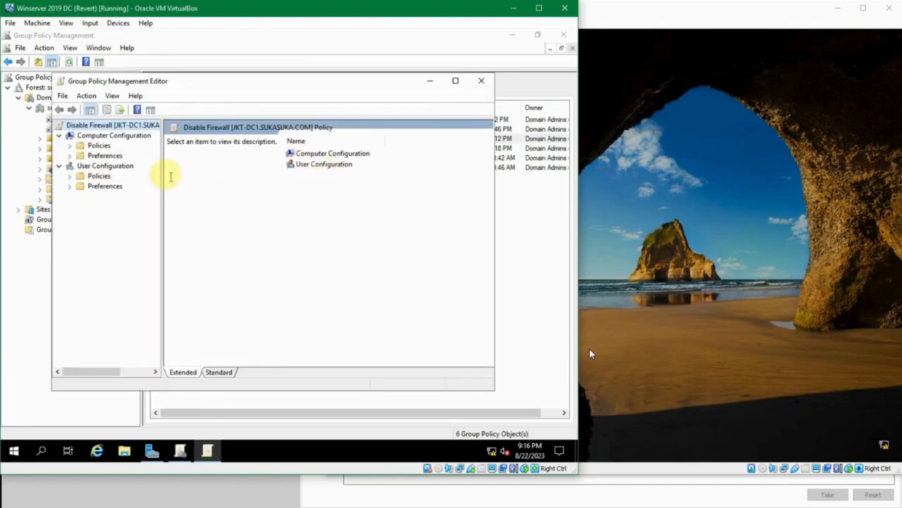
{"action": "left_click", "coordinate": [456, 81]}
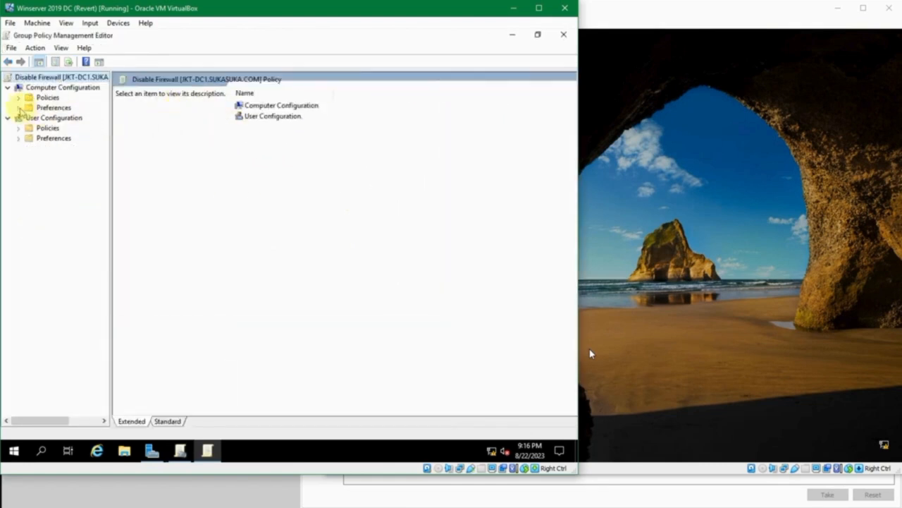
Expand the computer policies' Windows Settings and Security Settings down to the inner Windows Defender Firewall with Advanced Security node, widening the tree pane
{"action": "left_click", "coordinate": [18, 108]}
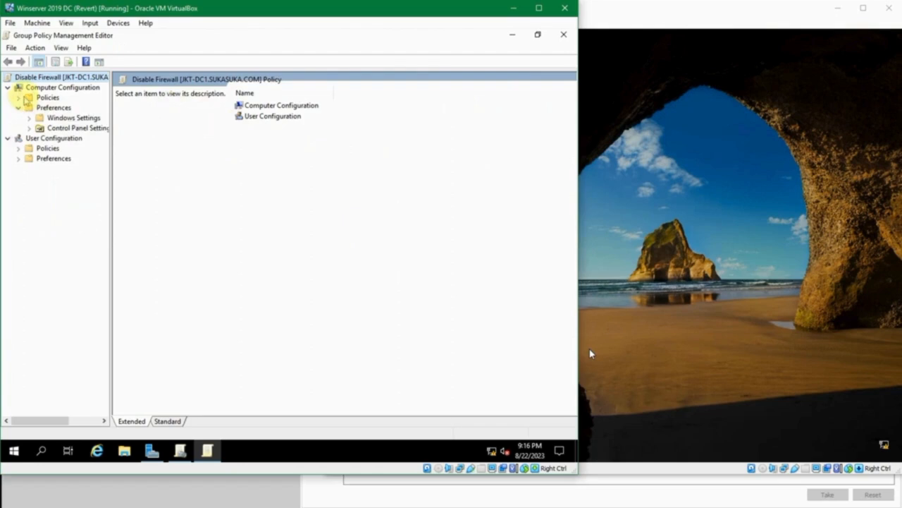
{"action": "left_click", "coordinate": [18, 98]}
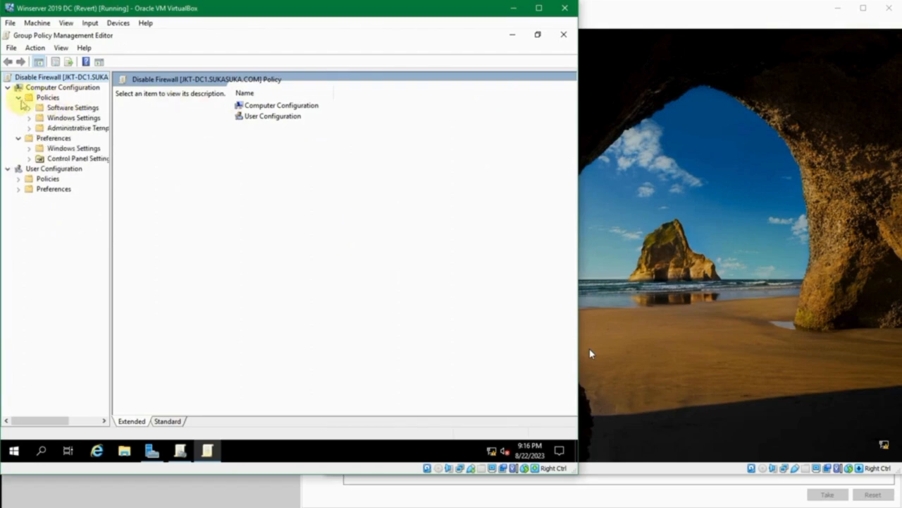
{"action": "left_click", "coordinate": [30, 128]}
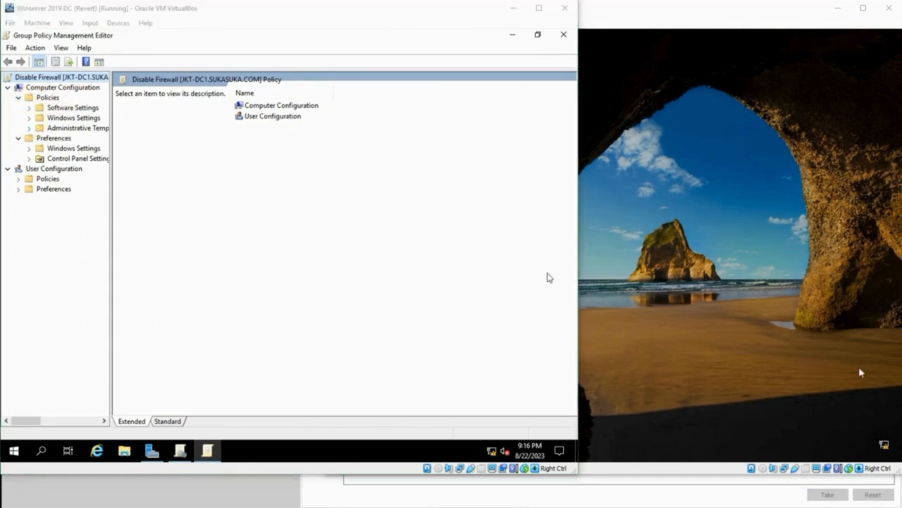
{"action": "left_click", "coordinate": [28, 120]}
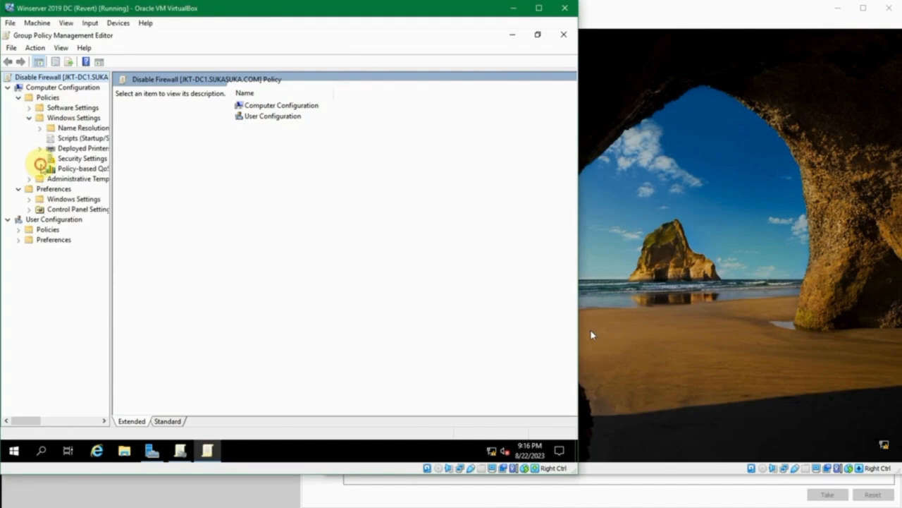
{"action": "left_click", "coordinate": [39, 158]}
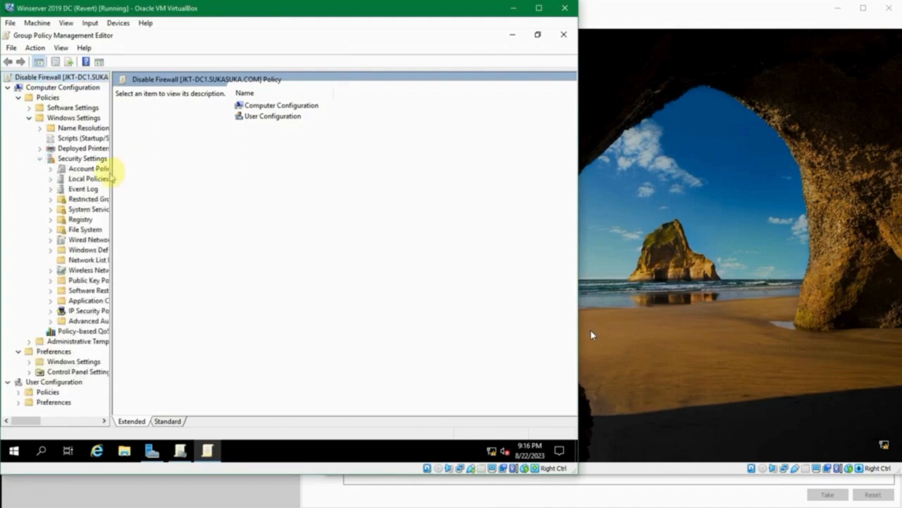
{"action": "left_click_drag", "start_coordinate": [111, 173], "coordinate": [211, 187]}
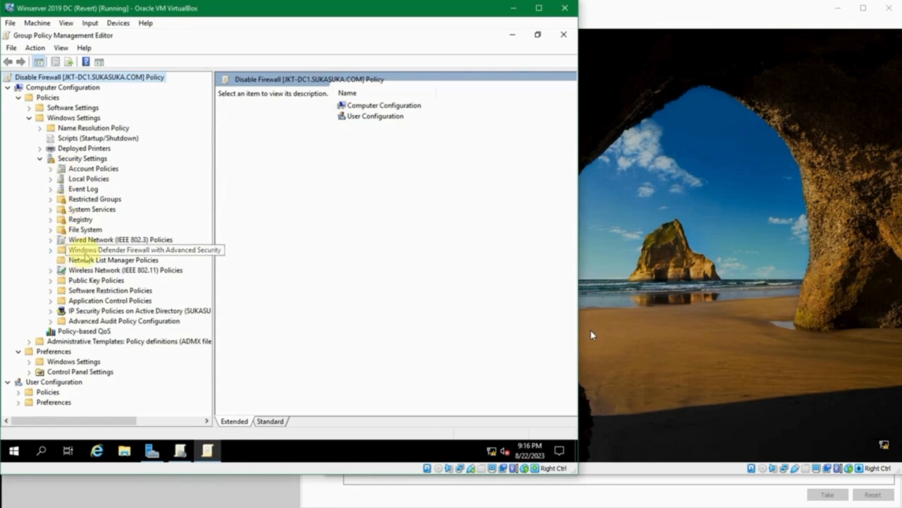
{"action": "left_click", "coordinate": [52, 250]}
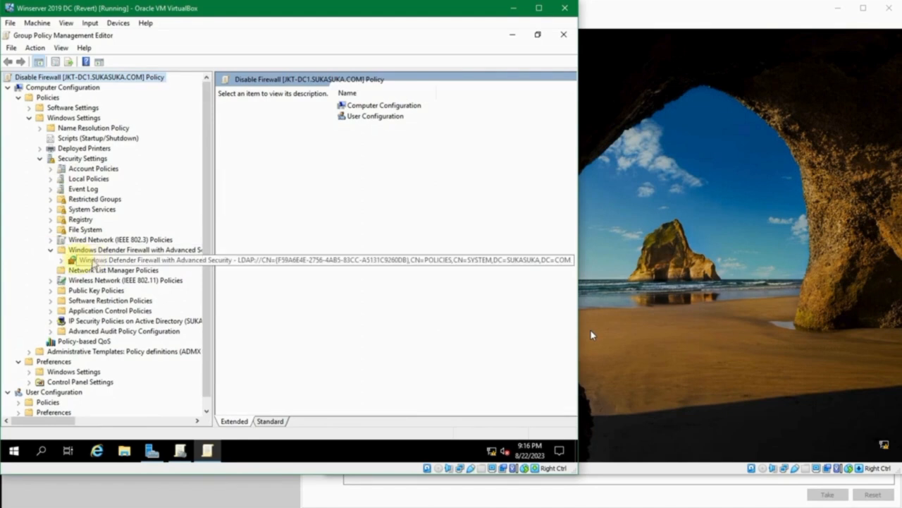
{"action": "left_click", "coordinate": [61, 260]}
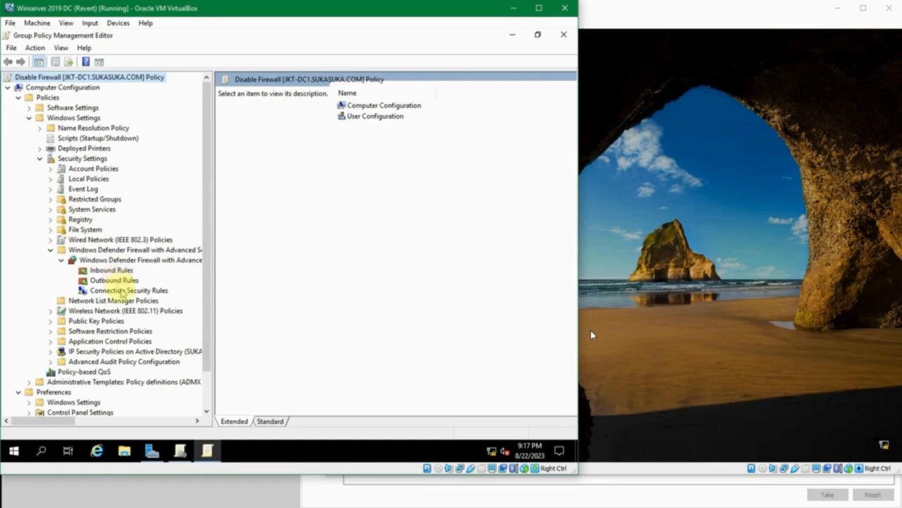
Look through the Inbound Rules and Connection Security Rules of the GPO's Windows Defender Firewall
{"action": "left_click", "coordinate": [121, 291]}
{"action": "left_click", "coordinate": [111, 270]}
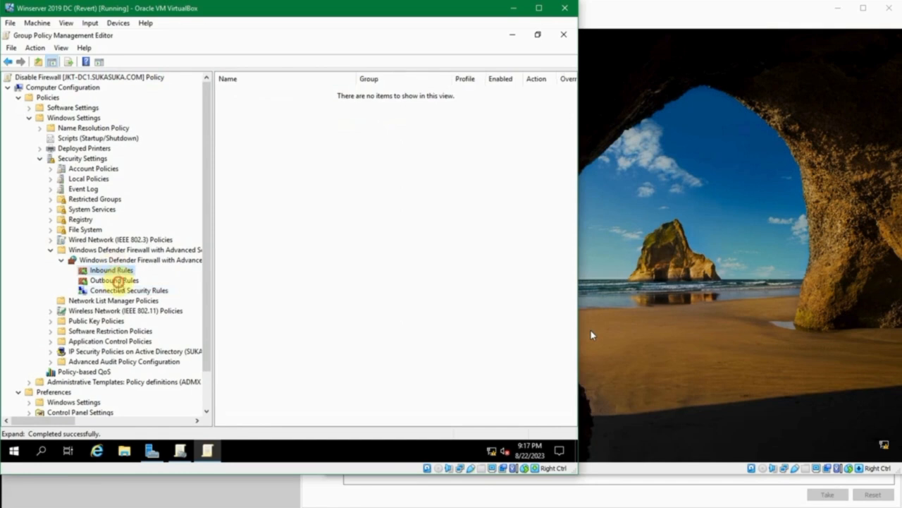
{"action": "left_click", "coordinate": [114, 290]}
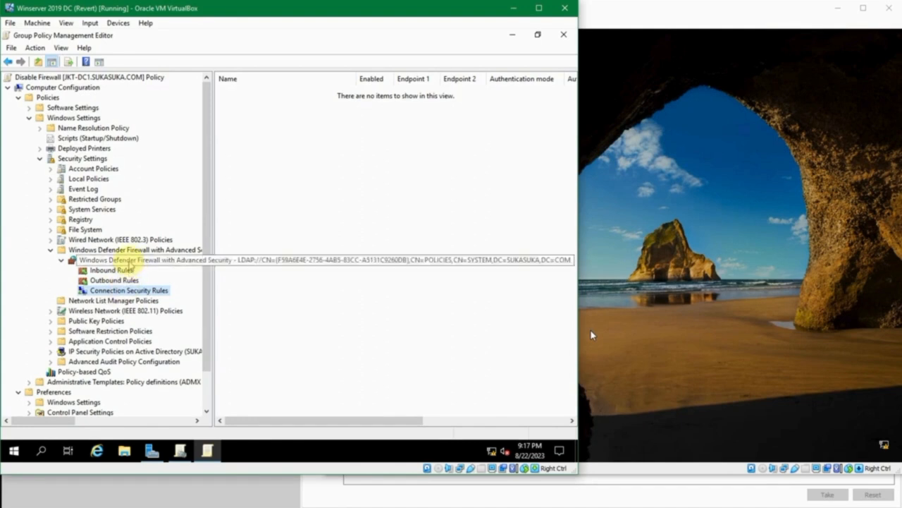
{"action": "right_click", "coordinate": [131, 263]}
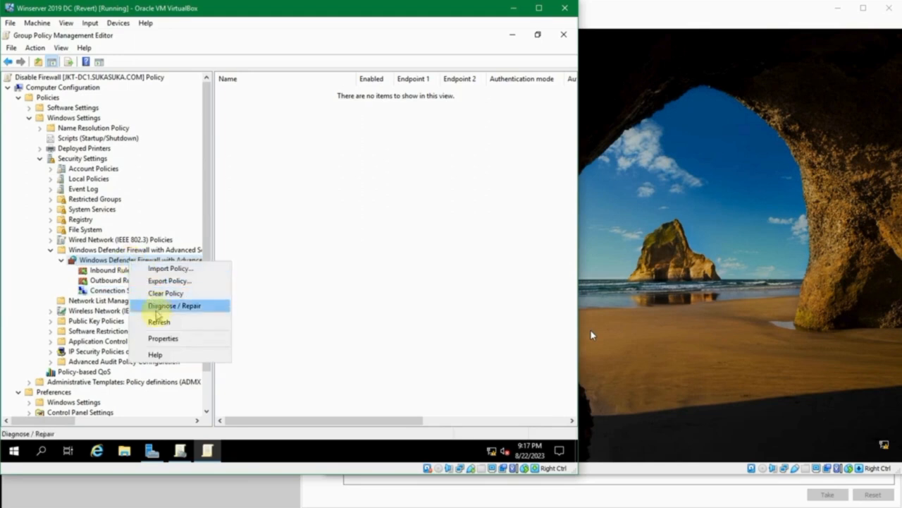
{"action": "left_click", "coordinate": [168, 338]}
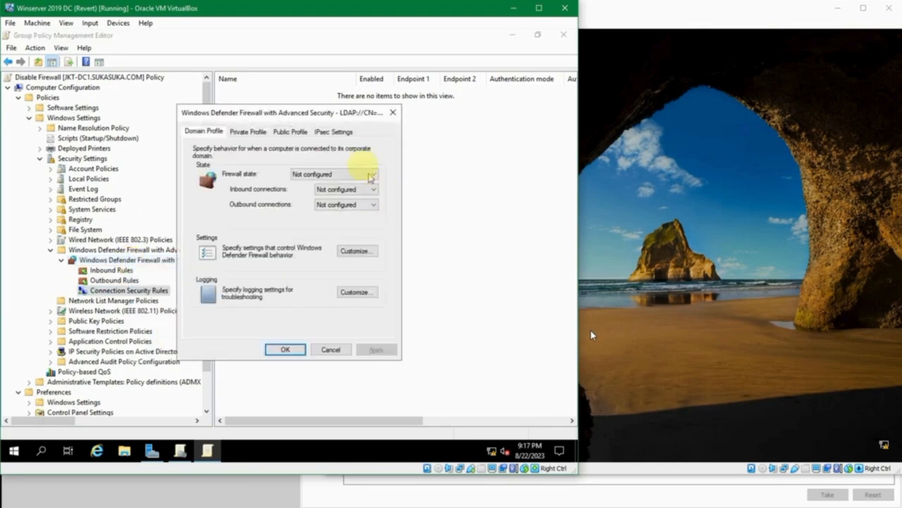
{"action": "left_click", "coordinate": [393, 113]}
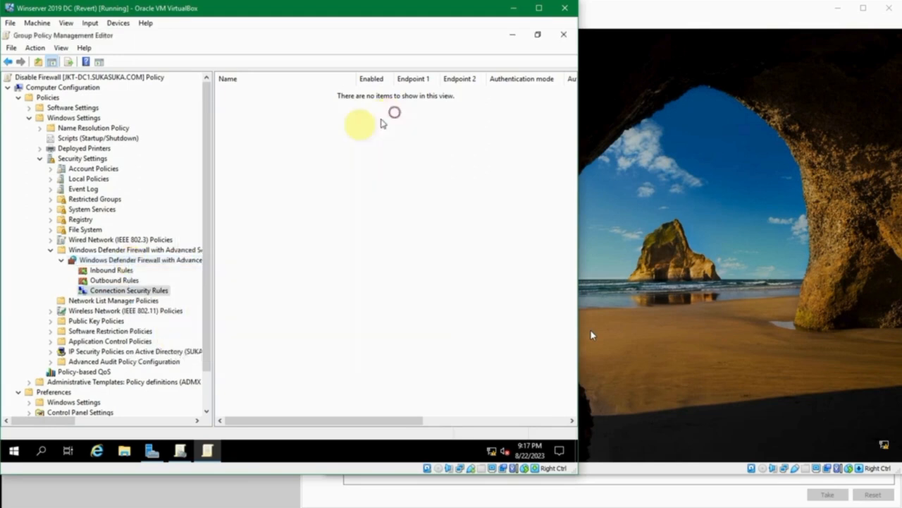
Display the Windows Defender Firewall overview in the GPO and open the Windows Defender Firewall Properties from it
{"action": "left_click", "coordinate": [152, 262]}
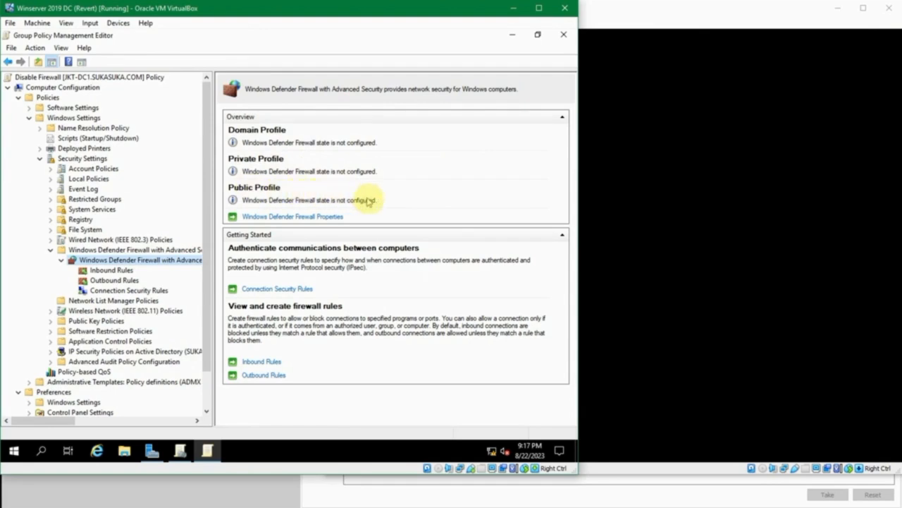
{"action": "left_click", "coordinate": [313, 217]}
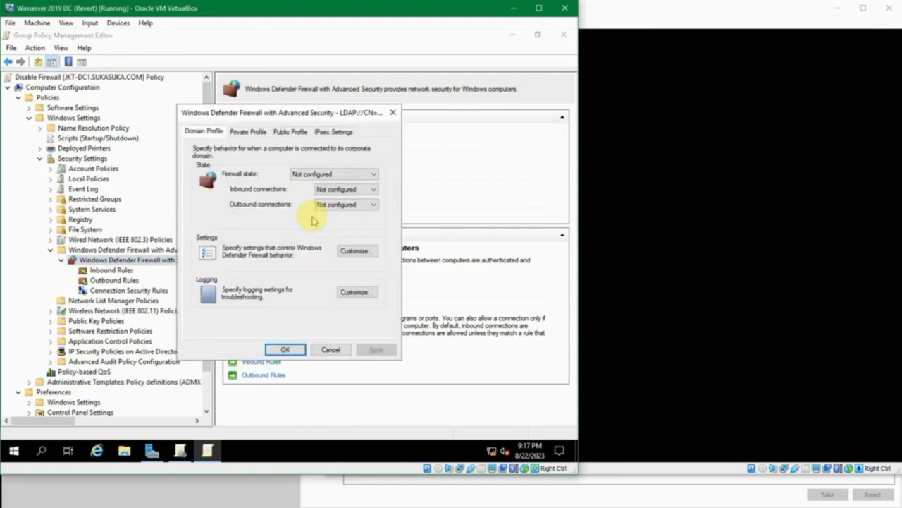
{"action": "left_click", "coordinate": [328, 351]}
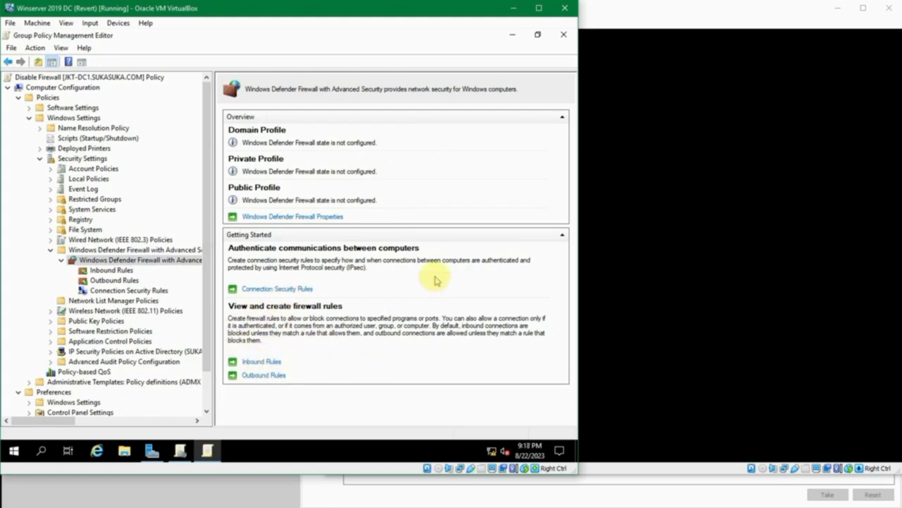
{"action": "left_click", "coordinate": [271, 217]}
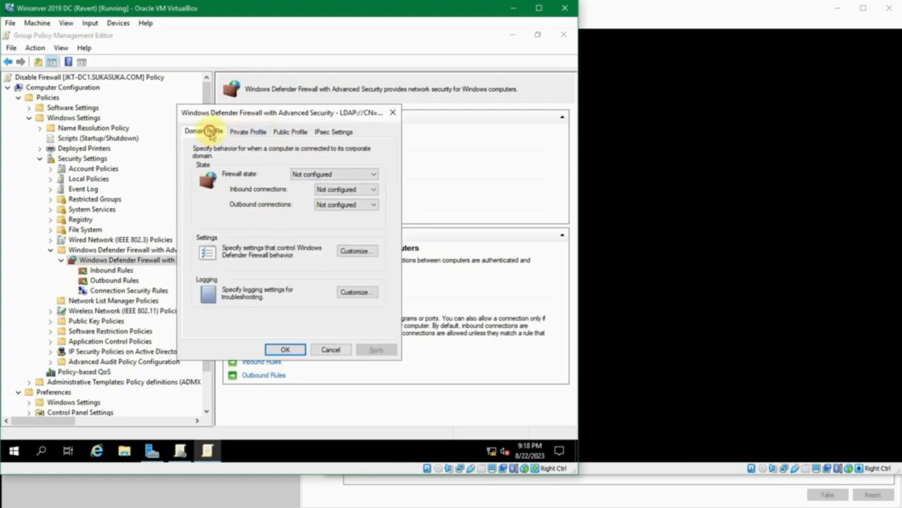
Review the Private Profile, Public Profile and IPsec settings, and return to the Domain Profile
{"action": "left_click", "coordinate": [243, 132]}
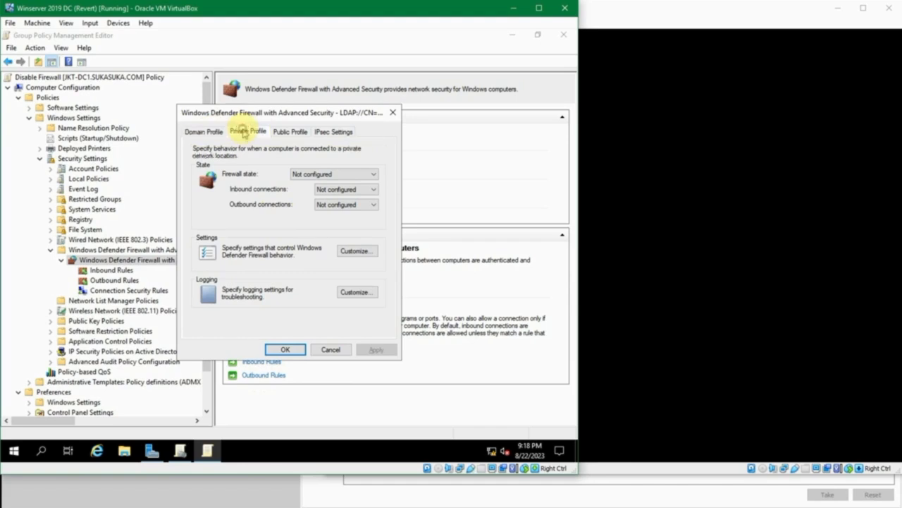
{"action": "left_click", "coordinate": [282, 134]}
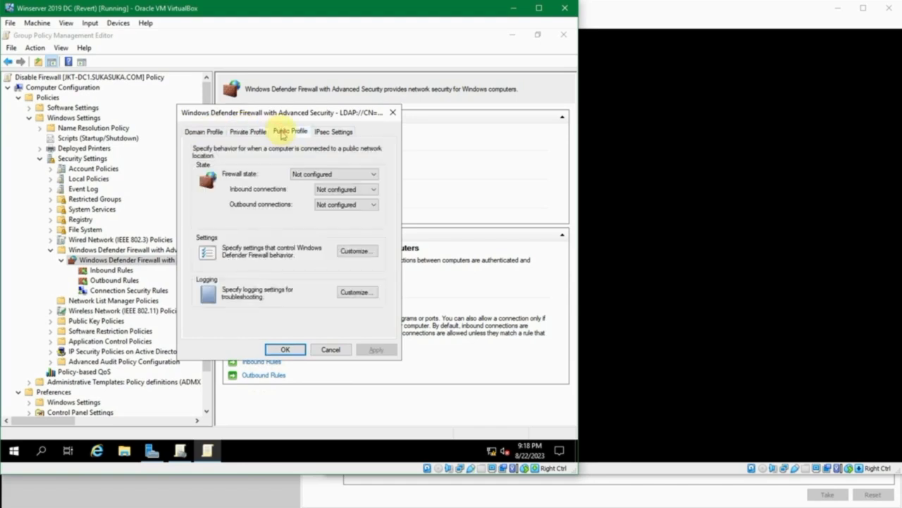
{"action": "left_click", "coordinate": [336, 134]}
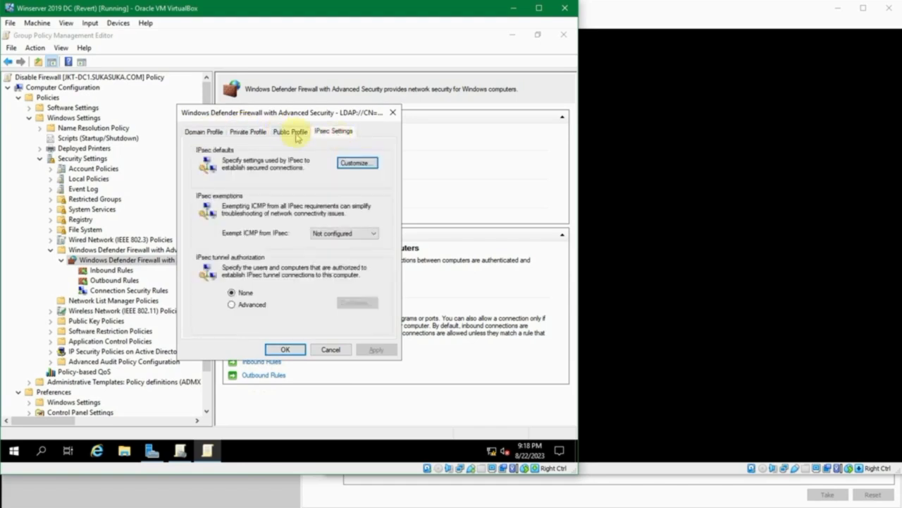
{"action": "left_click", "coordinate": [209, 133]}
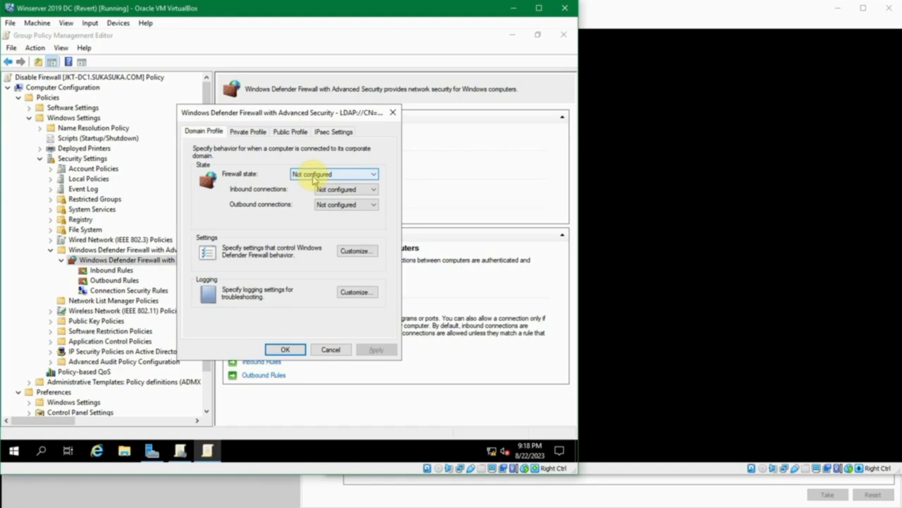
{"action": "left_click", "coordinate": [815, 414]}
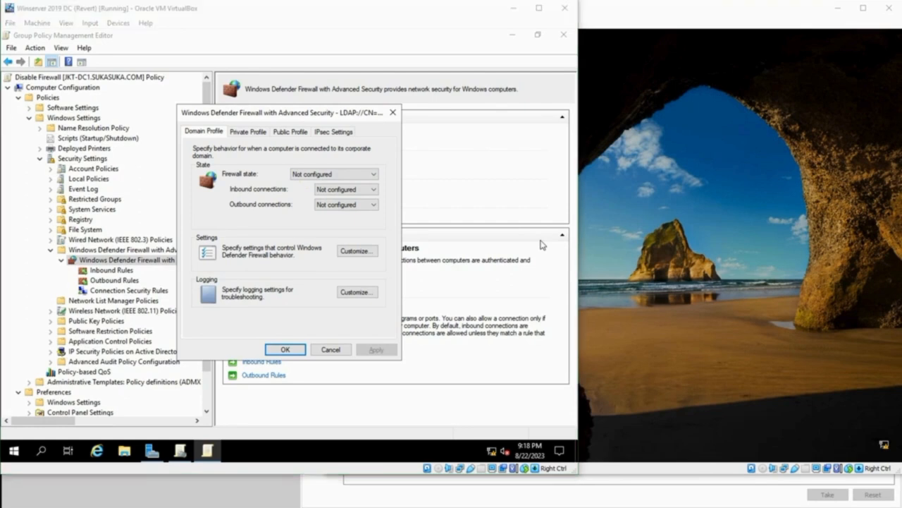
{"action": "left_click", "coordinate": [282, 118]}
{"action": "left_click", "coordinate": [250, 117]}
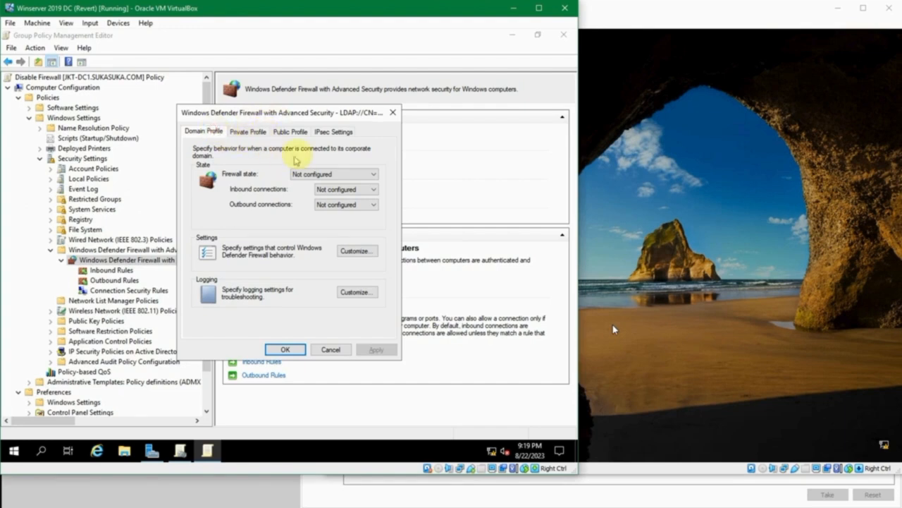
Set the Domain Profile's firewall state to Off and apply the Windows Defender Firewall properties
{"action": "left_click", "coordinate": [318, 173]}
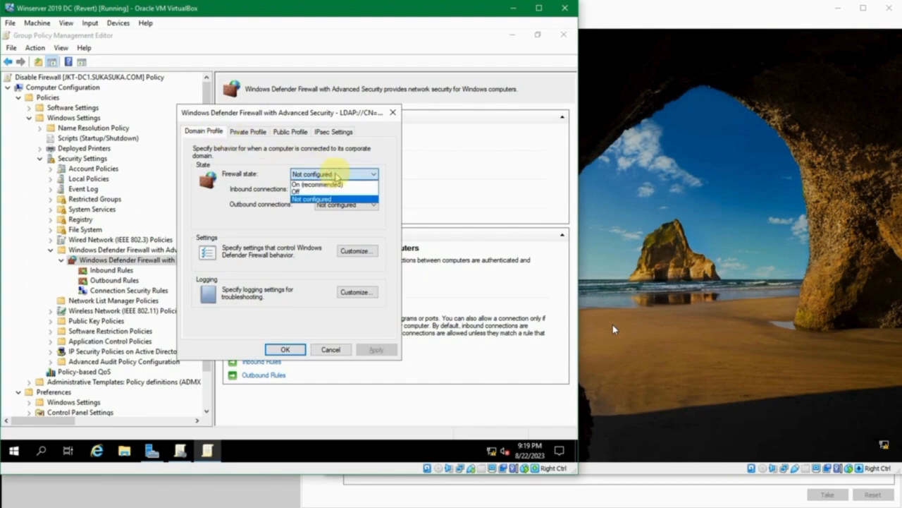
{"action": "left_click", "coordinate": [337, 191]}
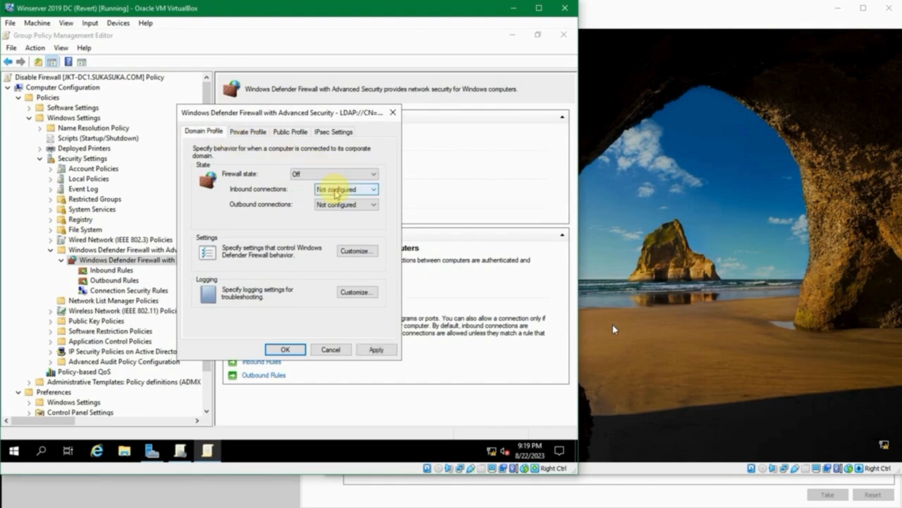
{"action": "left_click", "coordinate": [337, 191]}
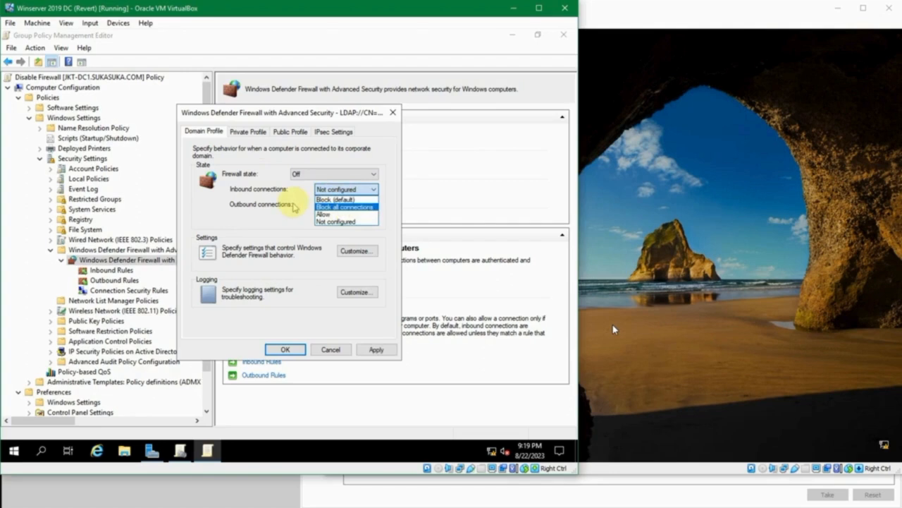
{"action": "left_click", "coordinate": [296, 205]}
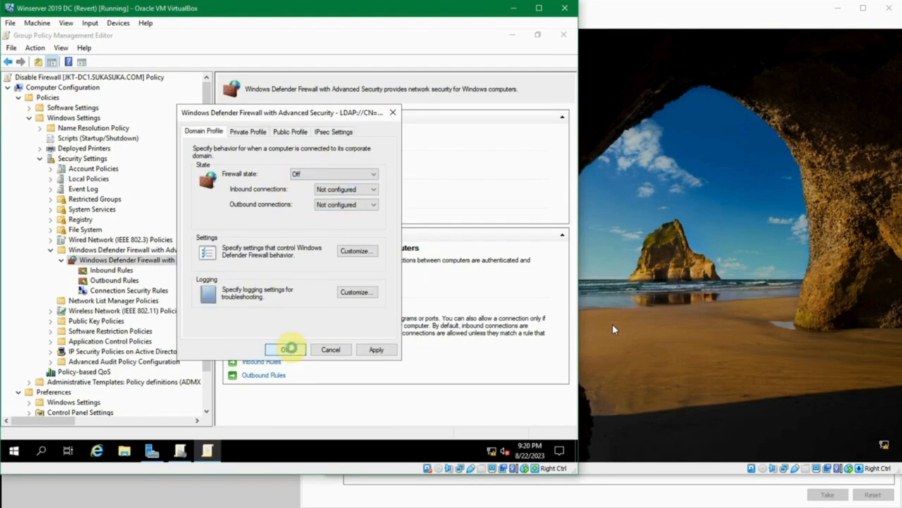
{"action": "left_click", "coordinate": [290, 349]}
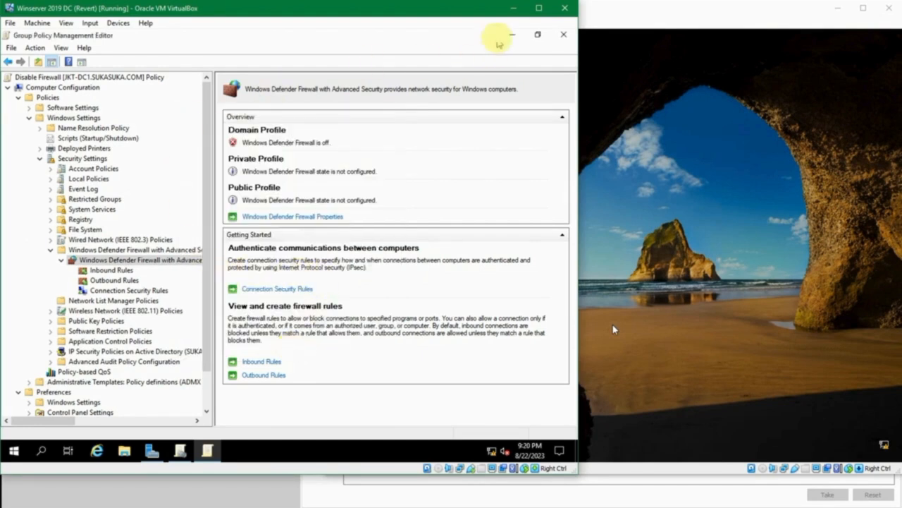
Minimize the policy editor and link the existing Disable Firewall GPO to the sukasuka.com domain
{"action": "left_click", "coordinate": [508, 39]}
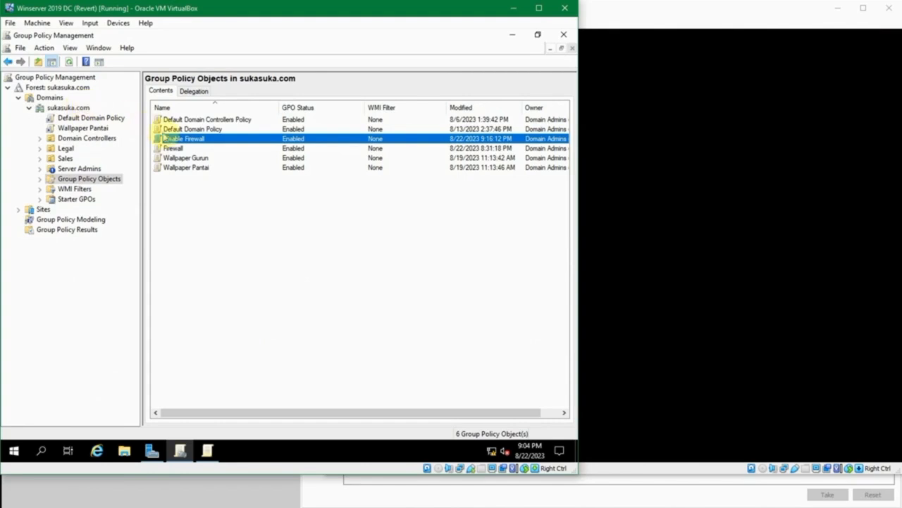
{"action": "right_click", "coordinate": [63, 110]}
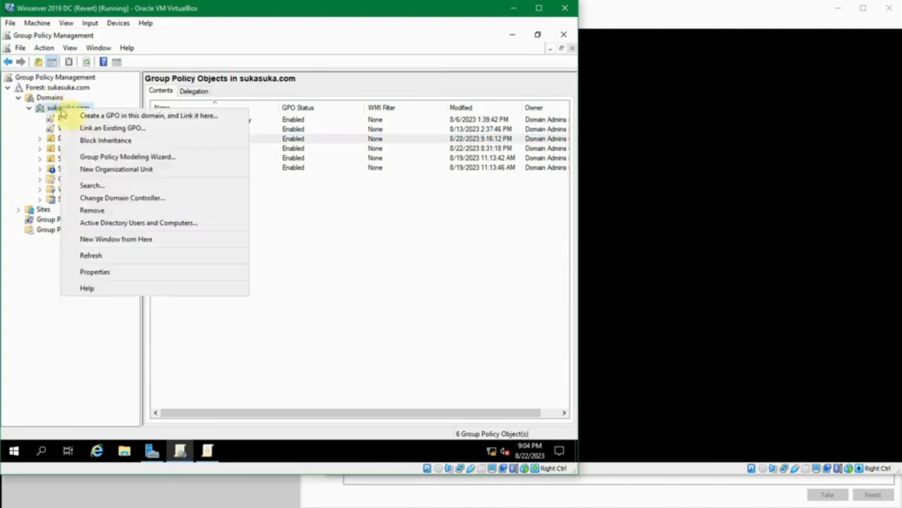
{"action": "left_click", "coordinate": [121, 129]}
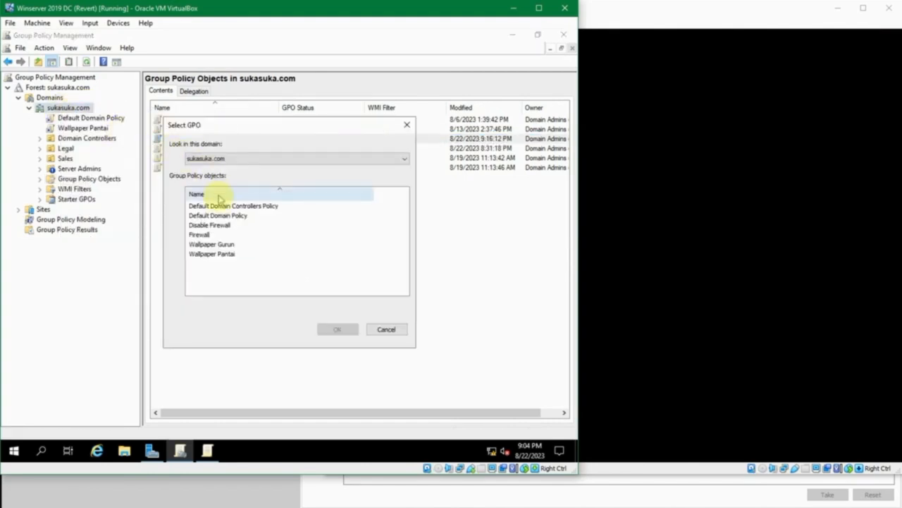
{"action": "left_click", "coordinate": [224, 225]}
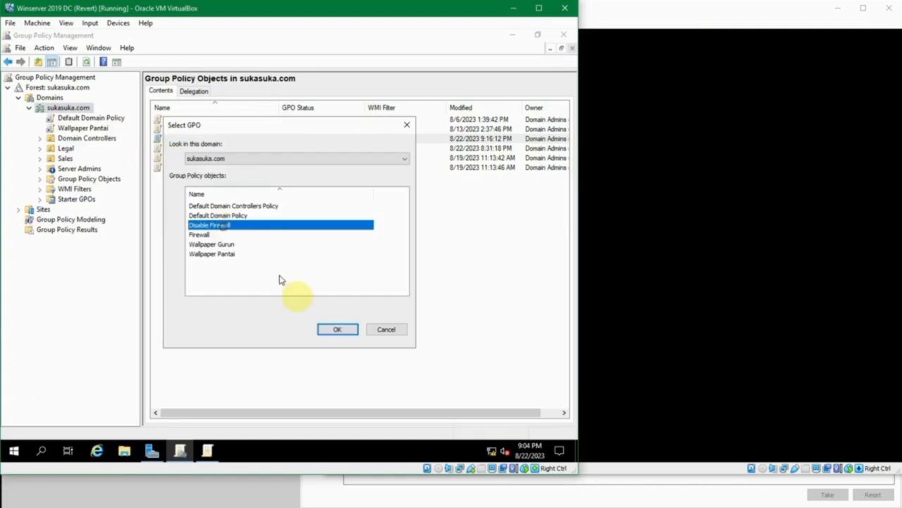
{"action": "left_click", "coordinate": [332, 330]}
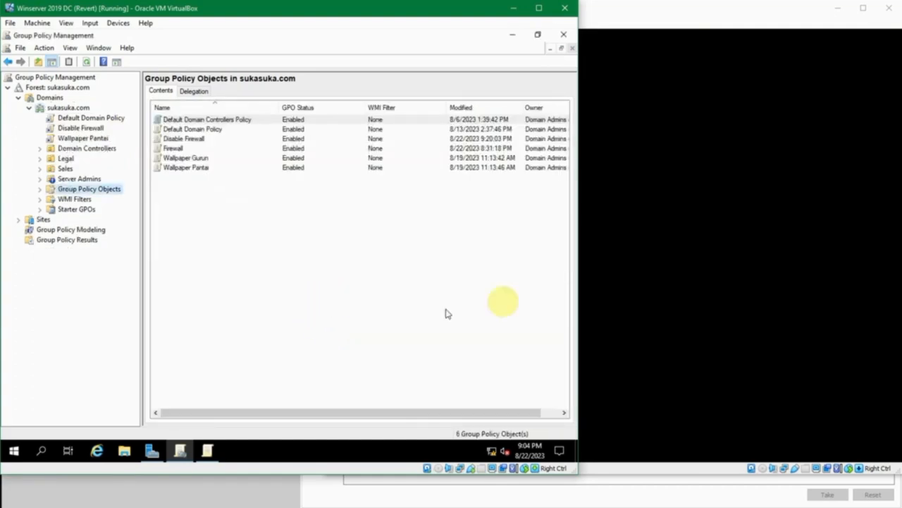
Switch to Oracle VM VirtualBox Manager and start the Windows 10 1 virtual machine
{"action": "left_click", "coordinate": [319, 504]}
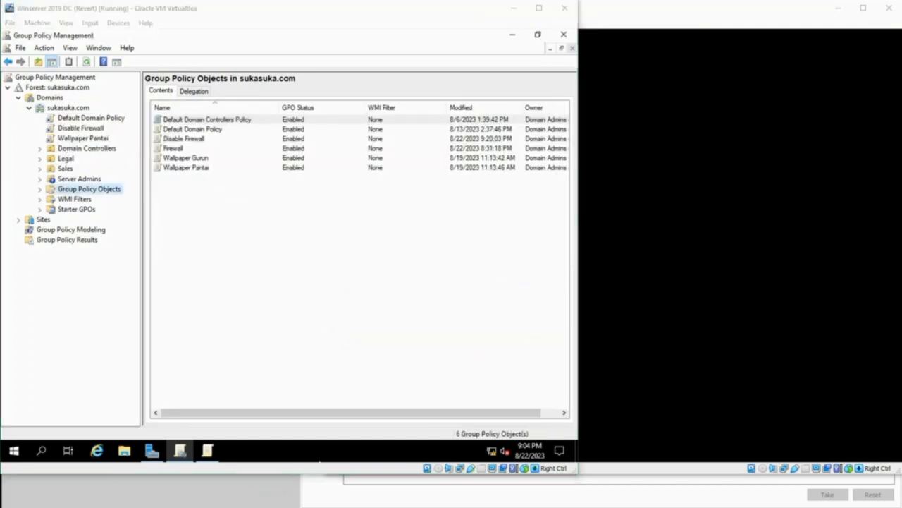
{"action": "left_click", "coordinate": [105, 90]}
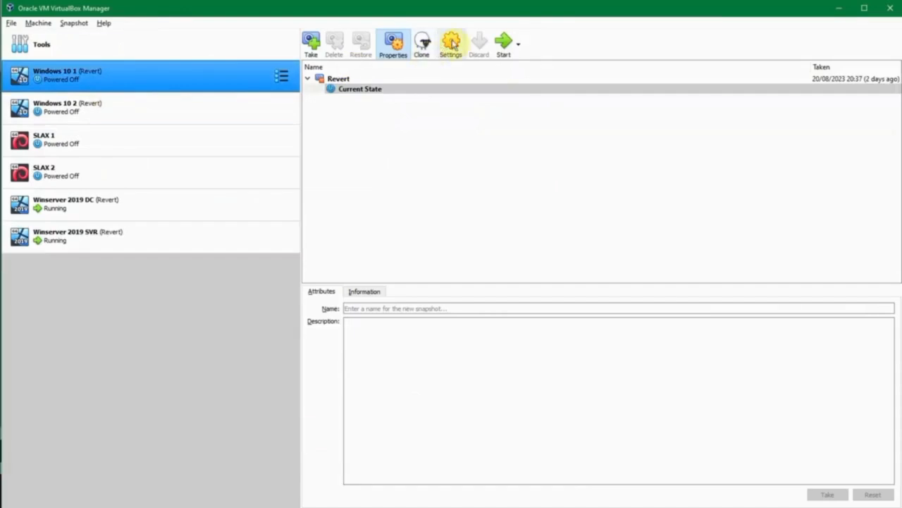
{"action": "left_click", "coordinate": [504, 42]}
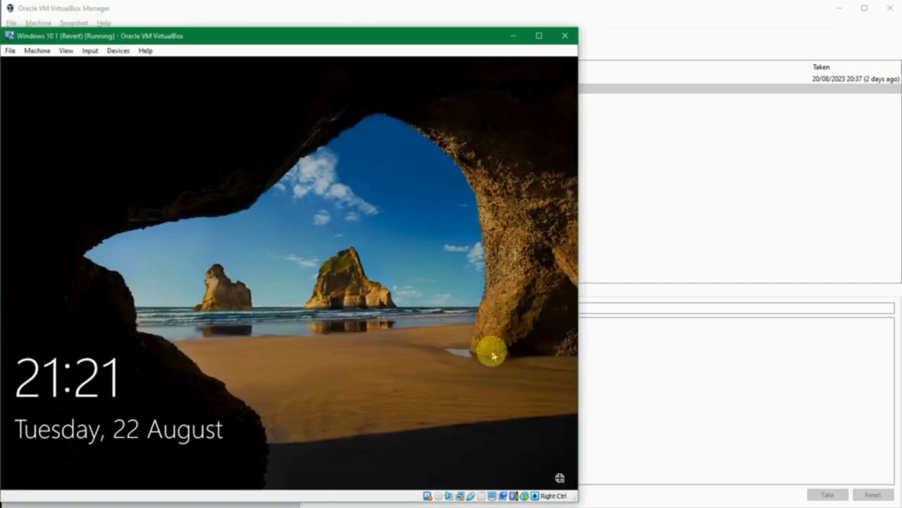
Sign in to the Windows 10 1 machine with the preselected user's account password
{"action": "left_click", "coordinate": [493, 356]}
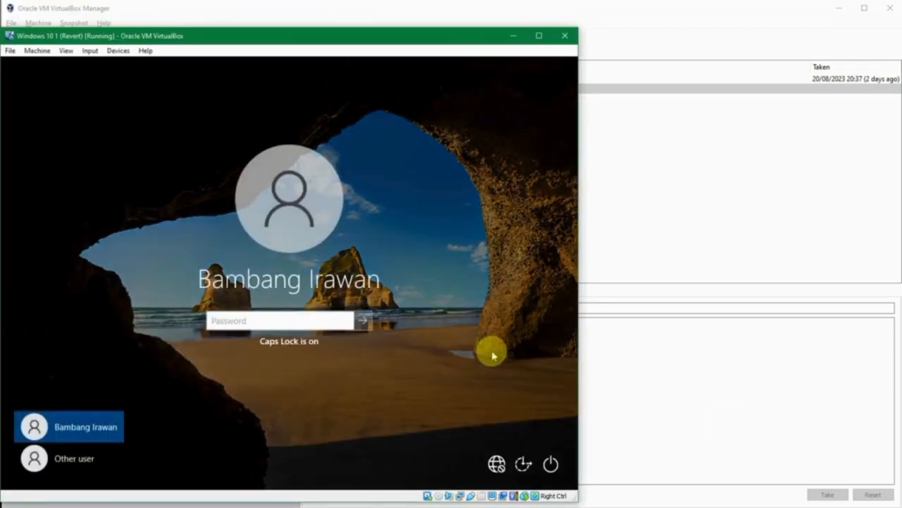
{"action": "key", "text": "Caps_Lock"}
{"action": "type", "text": "•••••••••••"}
{"action": "key", "text": "Return"}
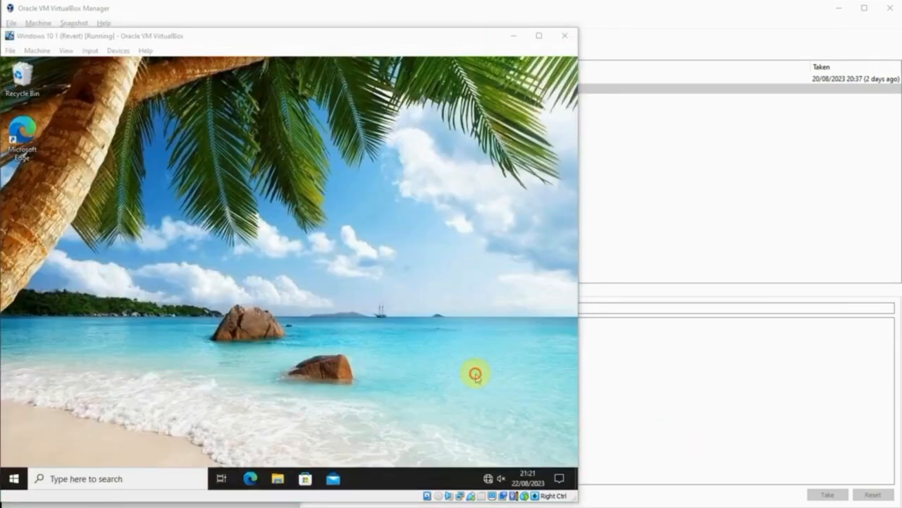
{"action": "left_click", "coordinate": [475, 374]}
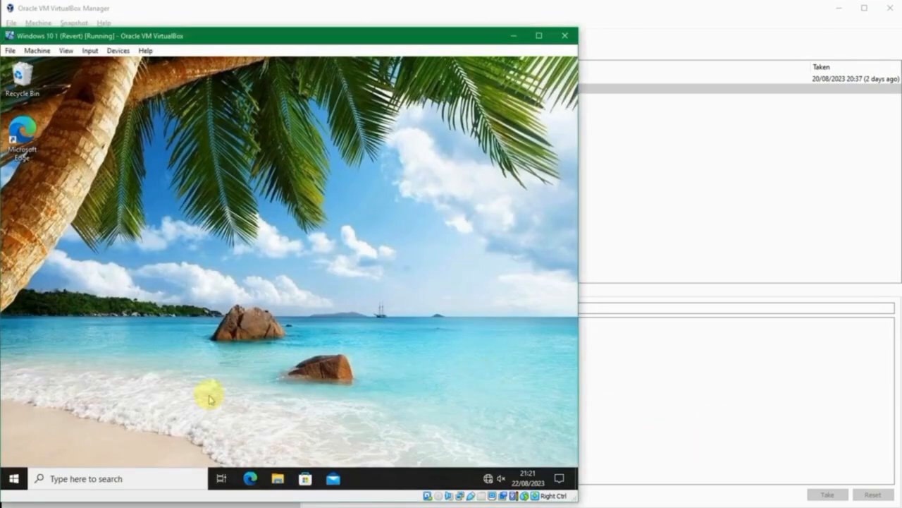
Open the Control Panel on the Windows 10 1 machine and display its items as large icons
{"action": "key", "text": "super"}
{"action": "type", "text": "control"}
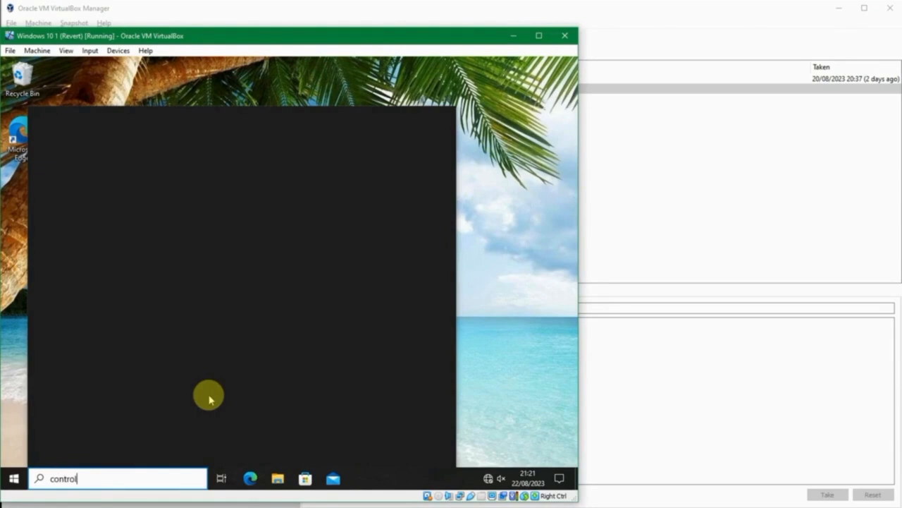
{"action": "key", "text": "Return"}
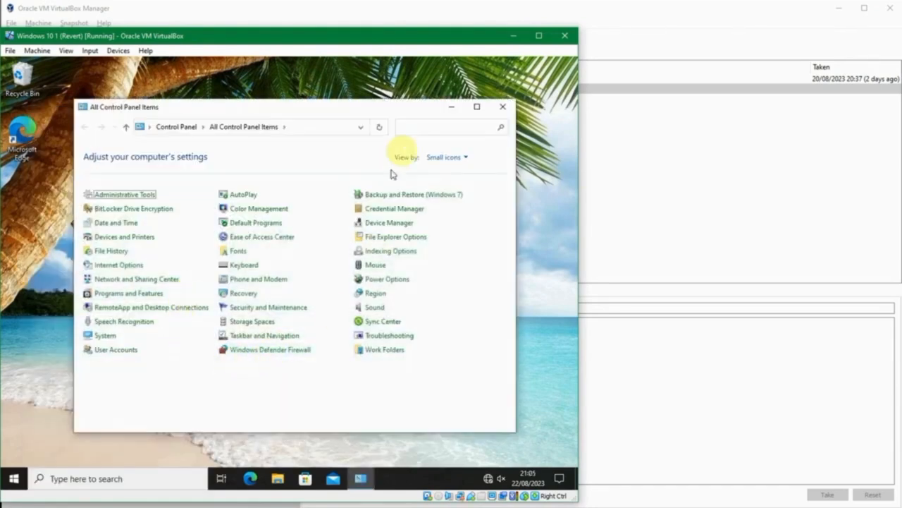
{"action": "left_click", "coordinate": [437, 156]}
{"action": "left_click", "coordinate": [452, 189]}
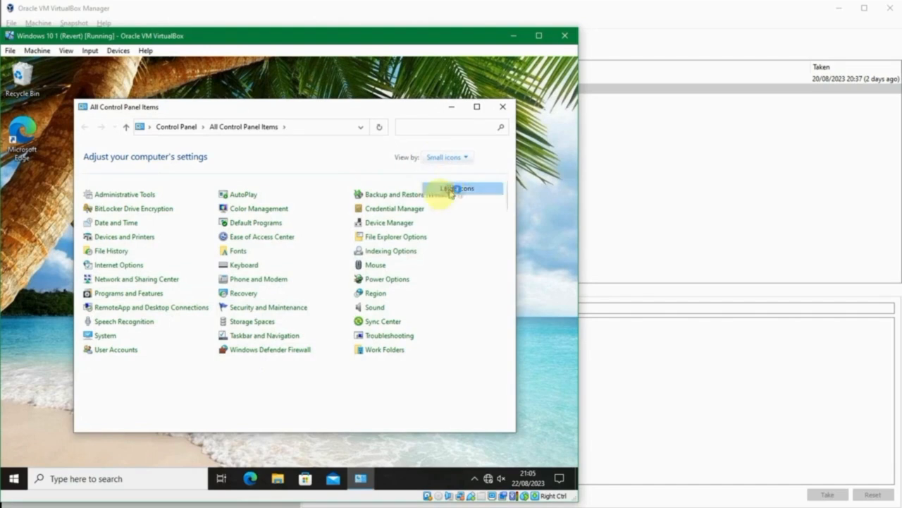
Open Windows Defender Firewall in the Control Panel and review the firewall status of the domain, private and public networks
{"action": "scroll", "coordinate": [332, 303], "scroll_direction": "down", "scroll_amount": 3}
{"action": "left_click", "coordinate": [282, 419]}
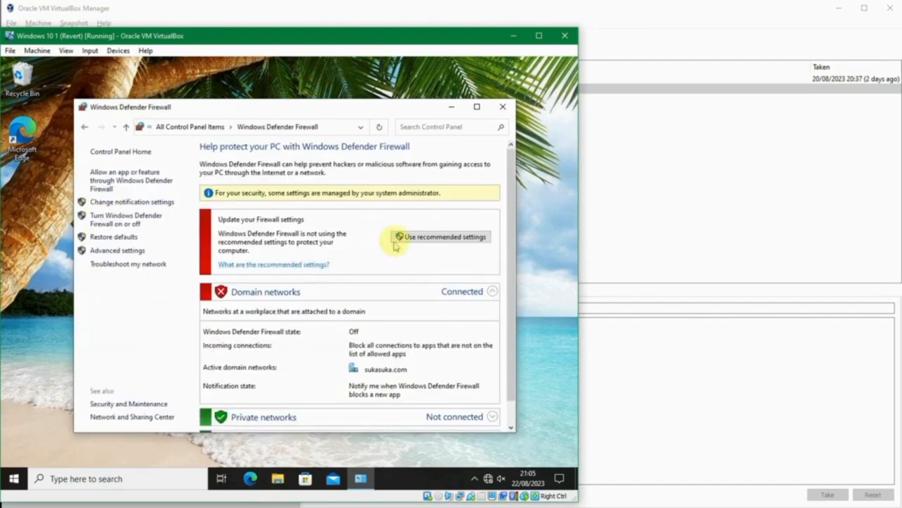
{"action": "scroll", "coordinate": [398, 224], "scroll_direction": "down", "scroll_amount": 1}
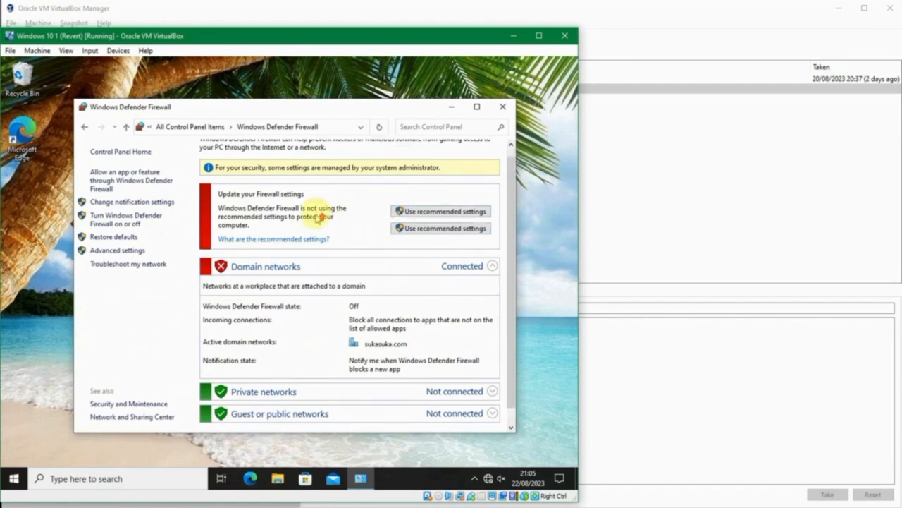
{"action": "scroll", "coordinate": [318, 219], "scroll_direction": "up", "scroll_amount": 1}
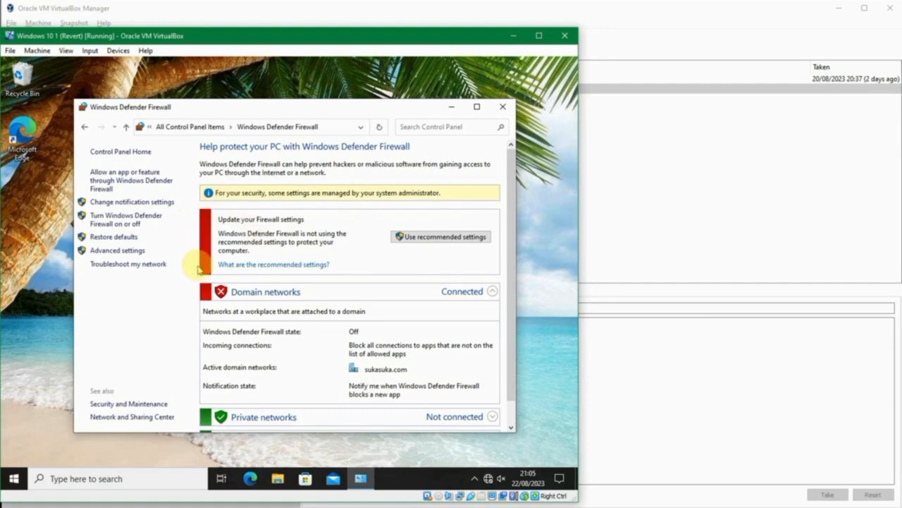
{"action": "scroll", "coordinate": [198, 269], "scroll_direction": "down", "scroll_amount": 1}
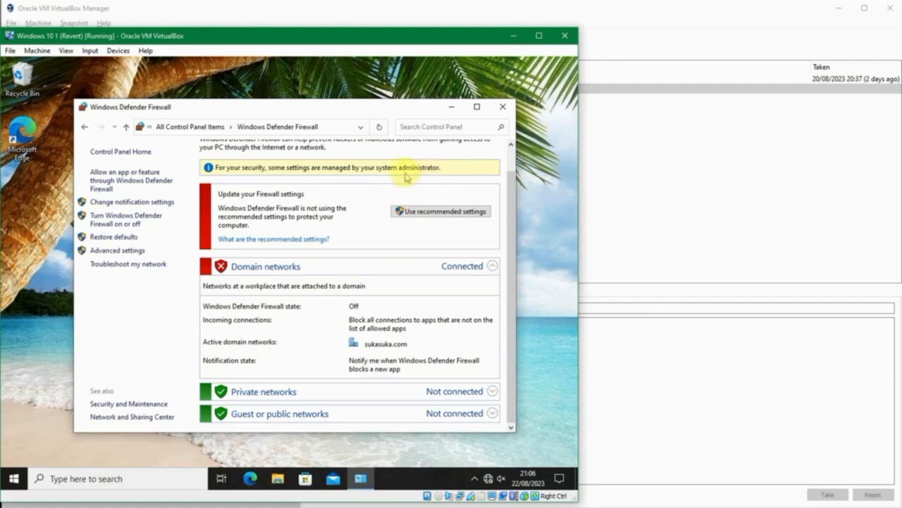
{"action": "scroll", "coordinate": [351, 240], "scroll_direction": "up", "scroll_amount": 1}
{"action": "scroll", "coordinate": [350, 242], "scroll_direction": "down", "scroll_amount": 1}
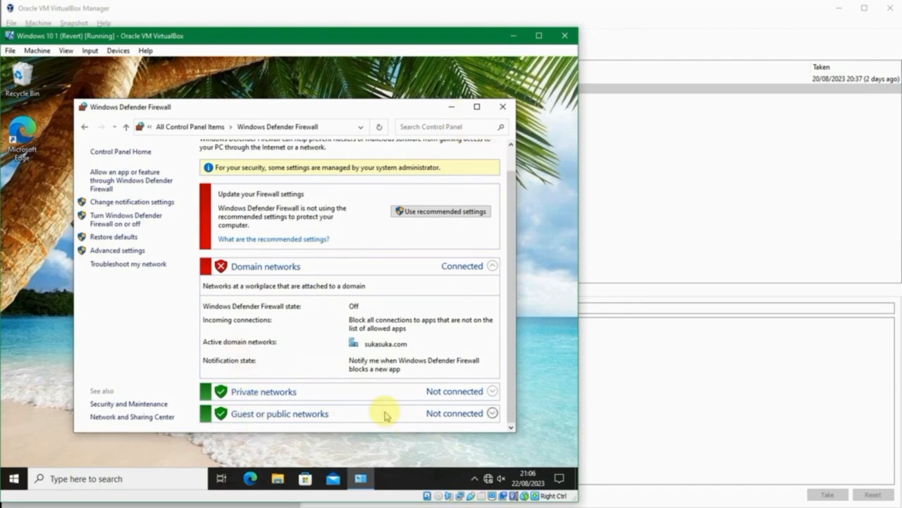
Switch to the Winserver 2019 DC machine and minimize the Windows 10 1 machine's window
{"action": "mouse_move", "coordinate": [360, 479]}
{"action": "mouse_move", "coordinate": [407, 506]}
{"action": "left_click", "coordinate": [337, 479]}
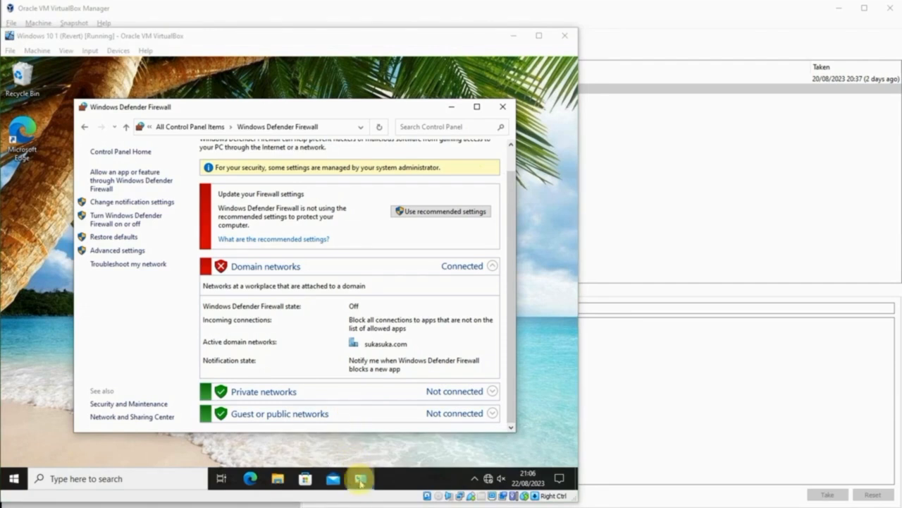
{"action": "mouse_move", "coordinate": [338, 505]}
{"action": "left_click", "coordinate": [337, 487]}
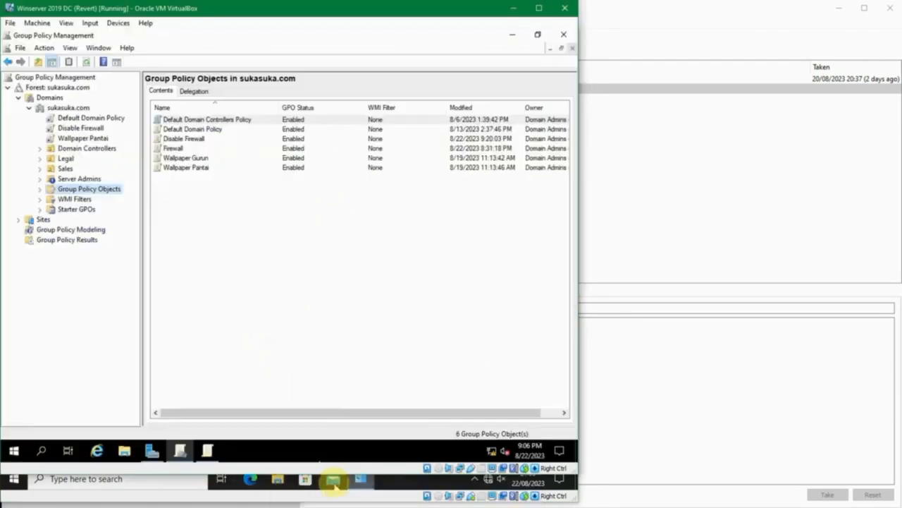
{"action": "left_click", "coordinate": [275, 205]}
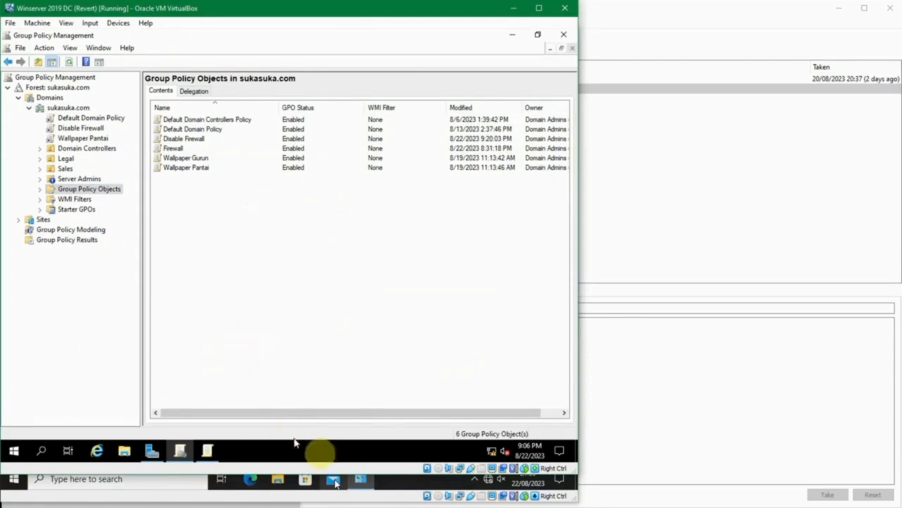
{"action": "left_click", "coordinate": [387, 479]}
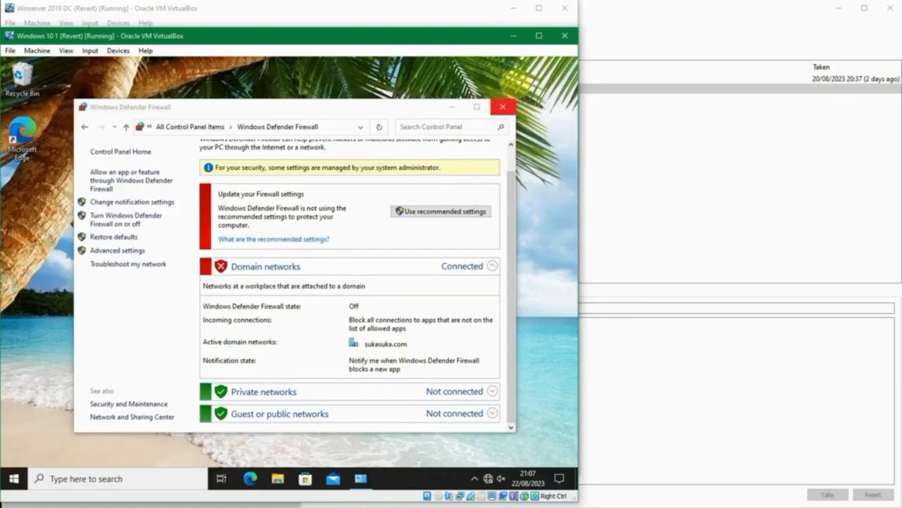
{"action": "left_click", "coordinate": [513, 37]}
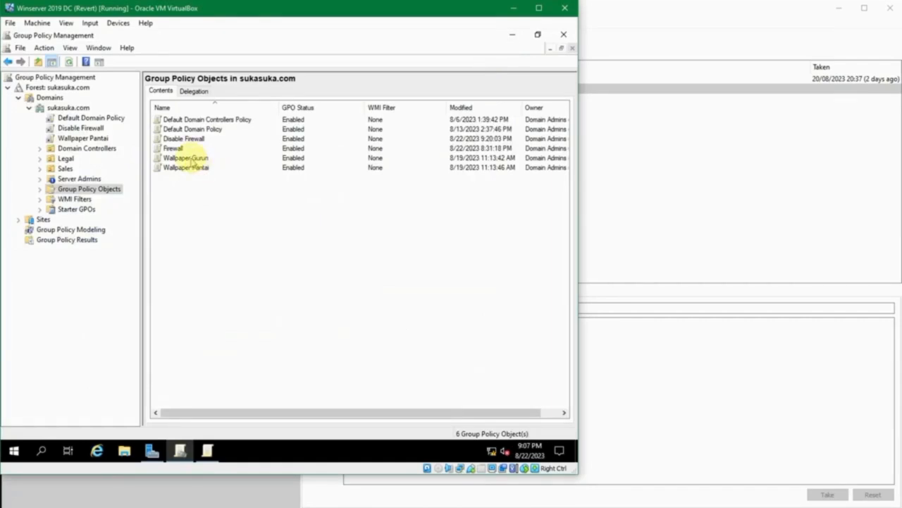
{"action": "left_click", "coordinate": [210, 185]}
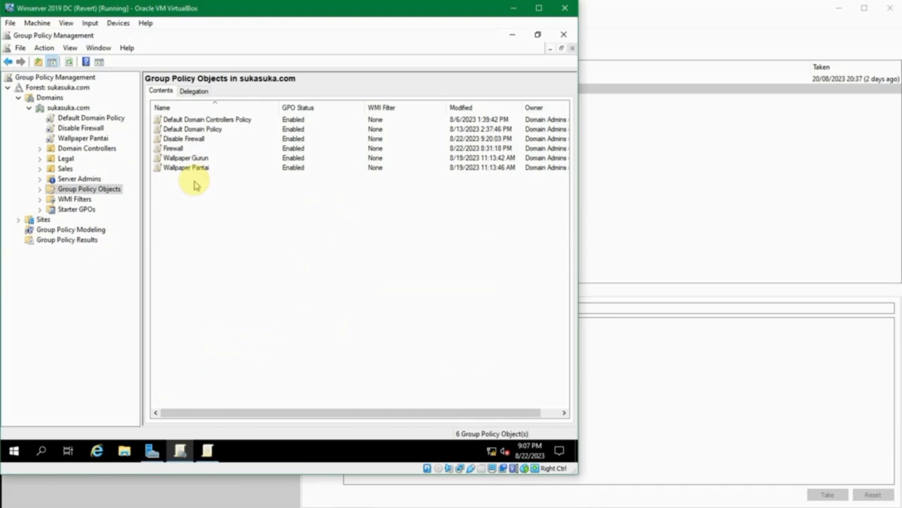
{"action": "right_click", "coordinate": [194, 182]}
{"action": "left_click", "coordinate": [169, 189]}
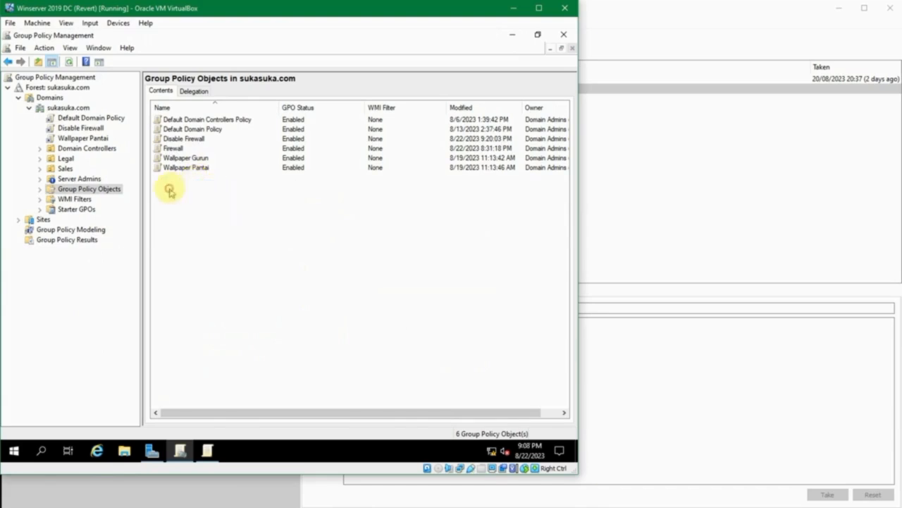
Open the Inbound Rules of the Disable Firewall policy and start a new inbound rule
{"action": "left_click", "coordinate": [207, 450]}
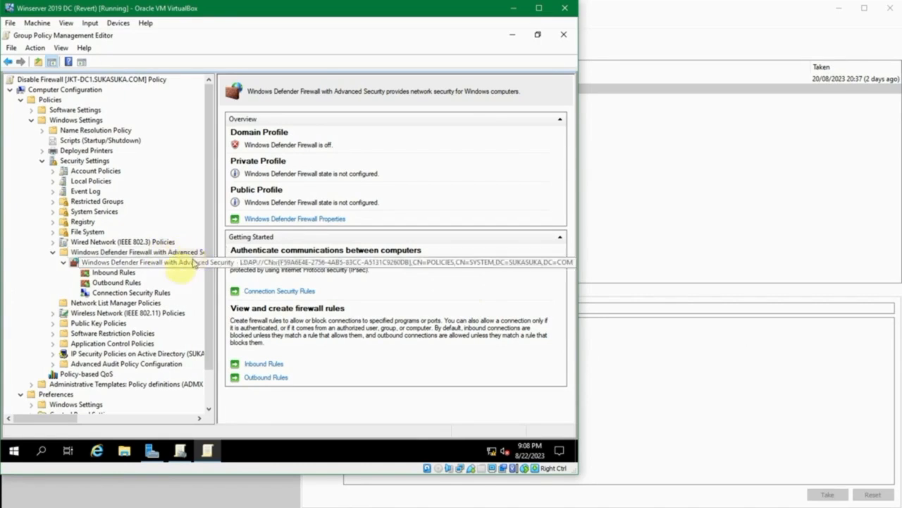
{"action": "left_click", "coordinate": [116, 273]}
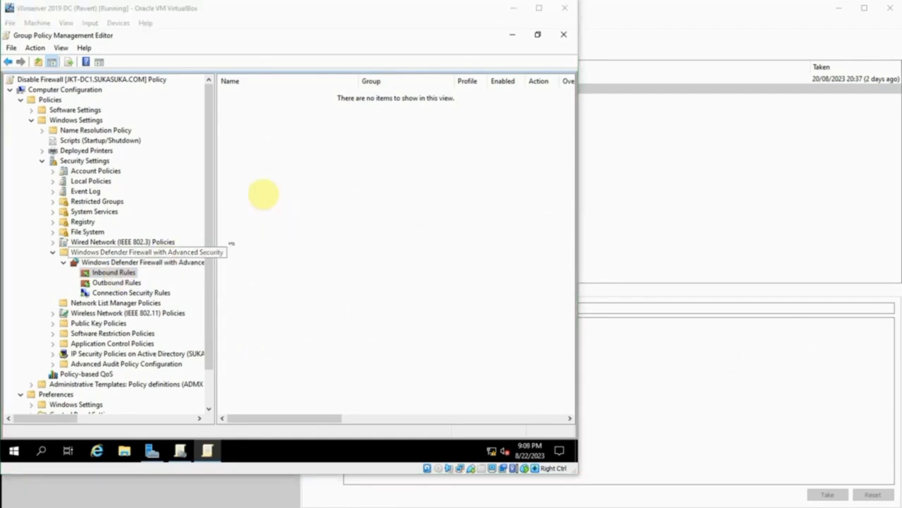
{"action": "left_click", "coordinate": [263, 195]}
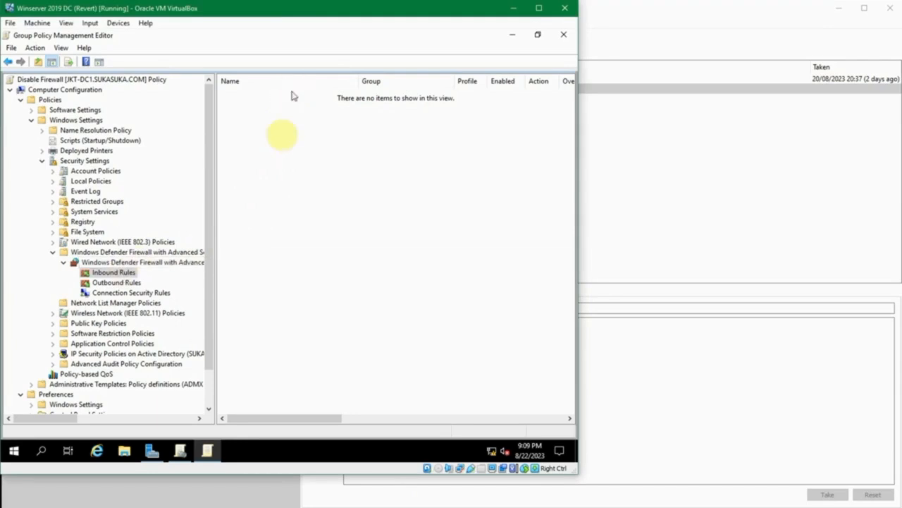
{"action": "right_click", "coordinate": [281, 136]}
{"action": "left_click", "coordinate": [315, 145]}
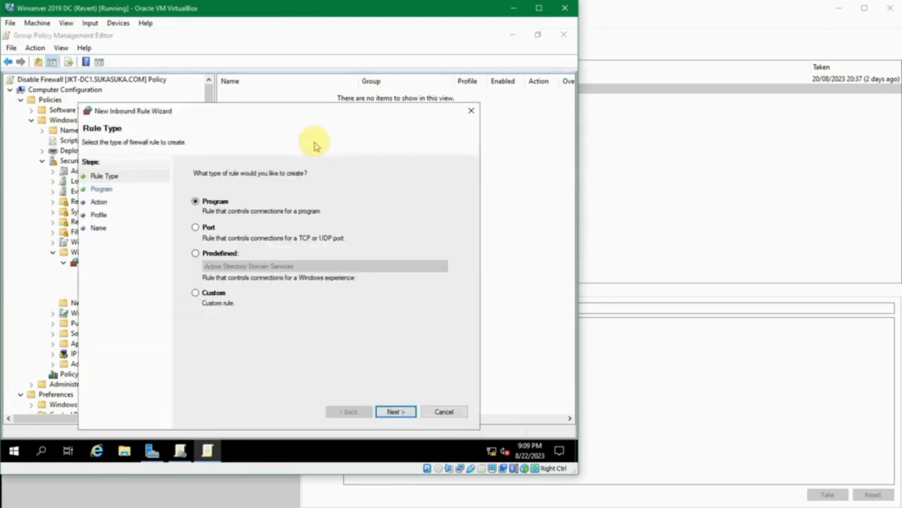
{"action": "left_click_drag", "start_coordinate": [308, 111], "coordinate": [300, 79]}
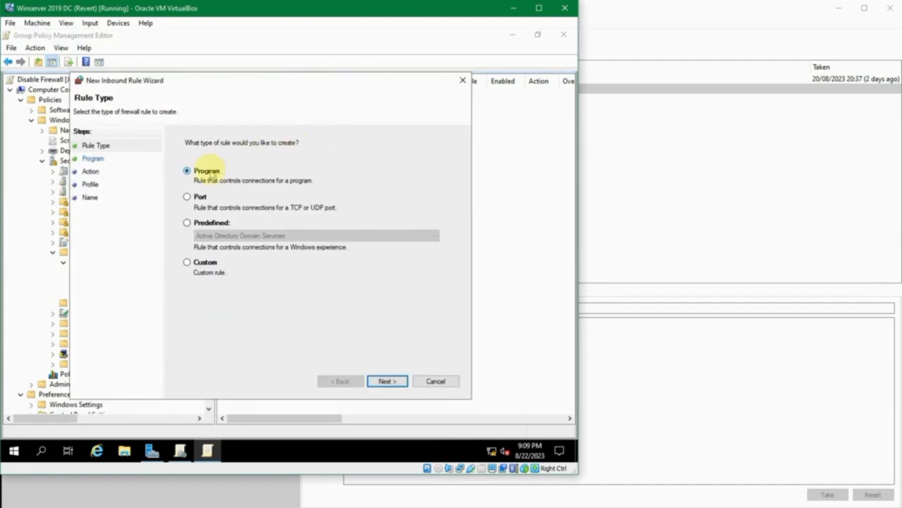
Review the Port, Predefined and Custom rule types, including the list of predefined Windows services
{"action": "left_click", "coordinate": [200, 197]}
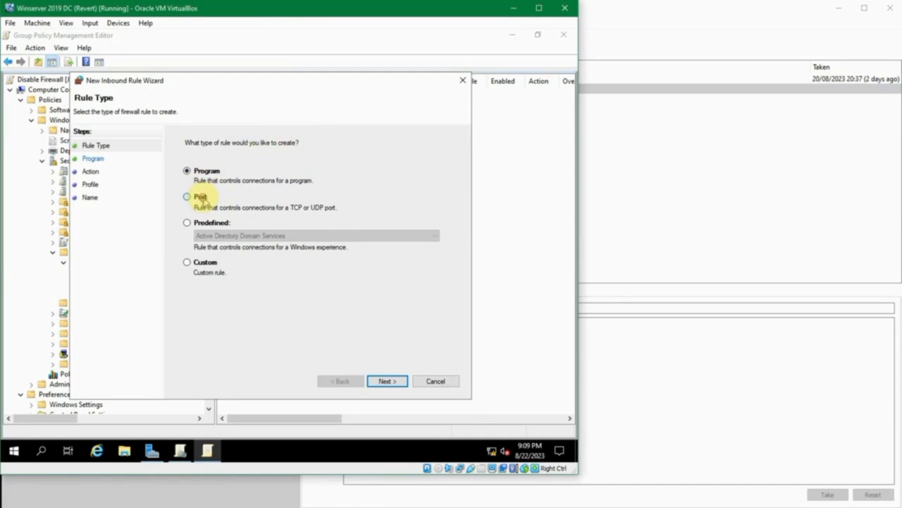
{"action": "left_click", "coordinate": [208, 223]}
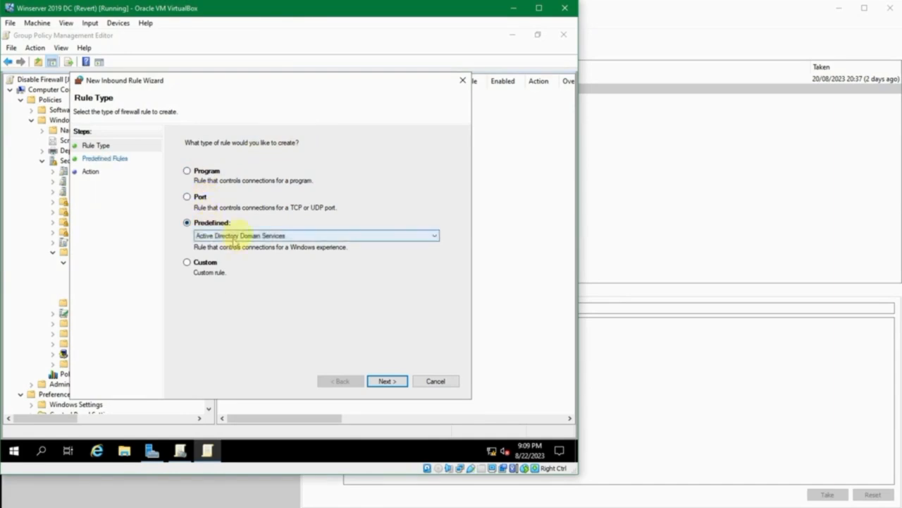
{"action": "left_click", "coordinate": [237, 236]}
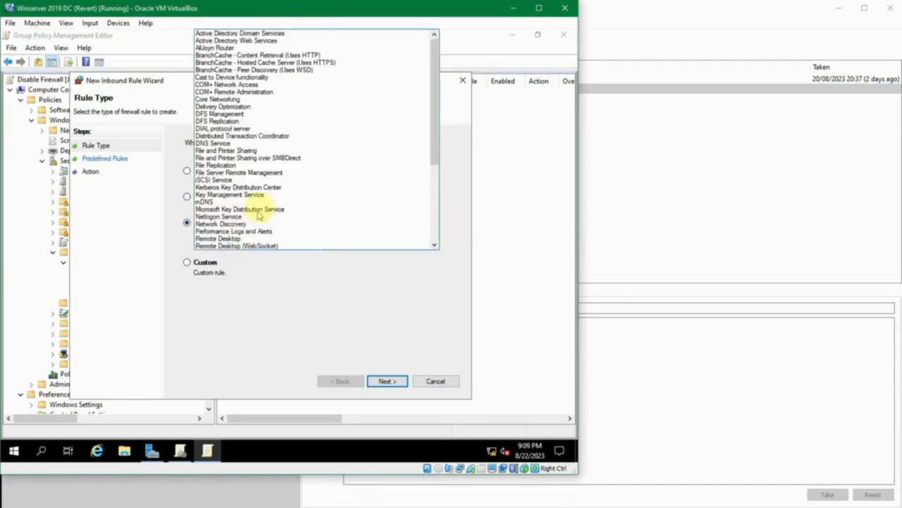
{"action": "scroll", "coordinate": [243, 204], "scroll_direction": "down", "scroll_amount": 6}
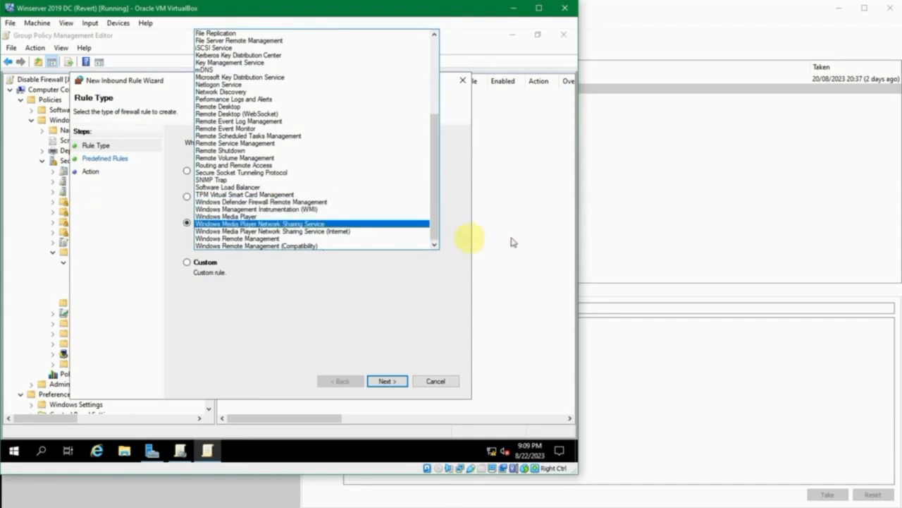
{"action": "left_click", "coordinate": [444, 258]}
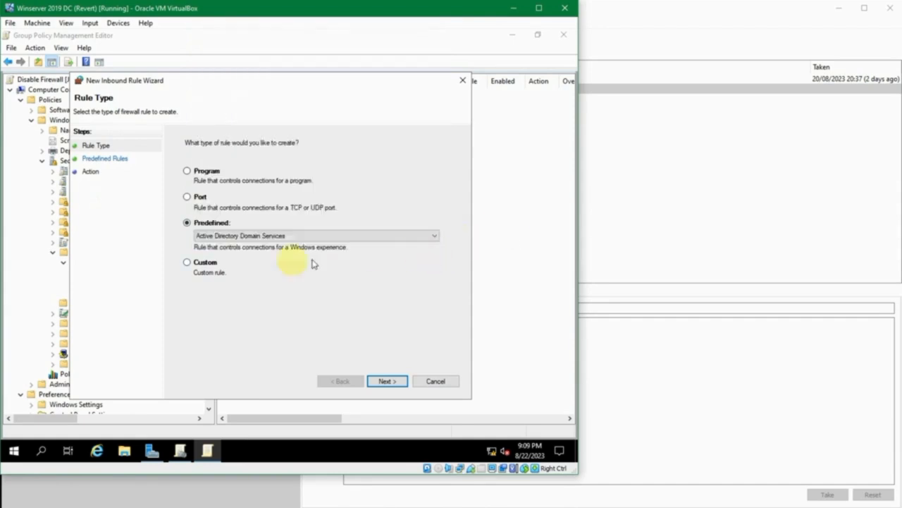
{"action": "left_click", "coordinate": [216, 263]}
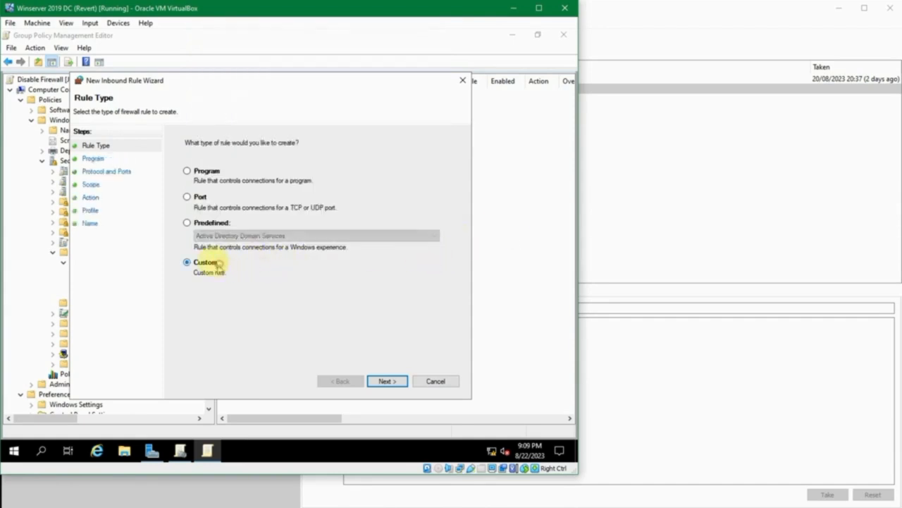
Set the inbound rule's type to Program and proceed to the program path settings
{"action": "left_click", "coordinate": [210, 172]}
{"action": "left_click", "coordinate": [393, 379]}
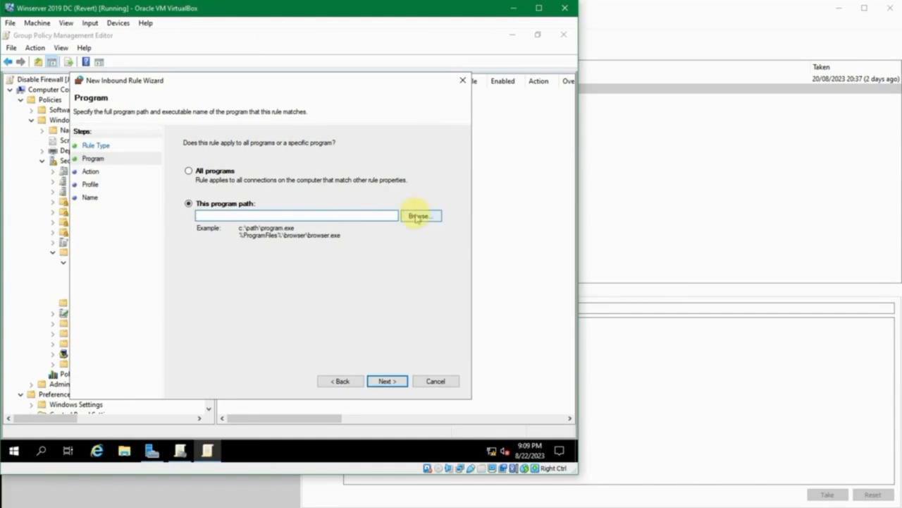
{"action": "left_click", "coordinate": [12, 453]}
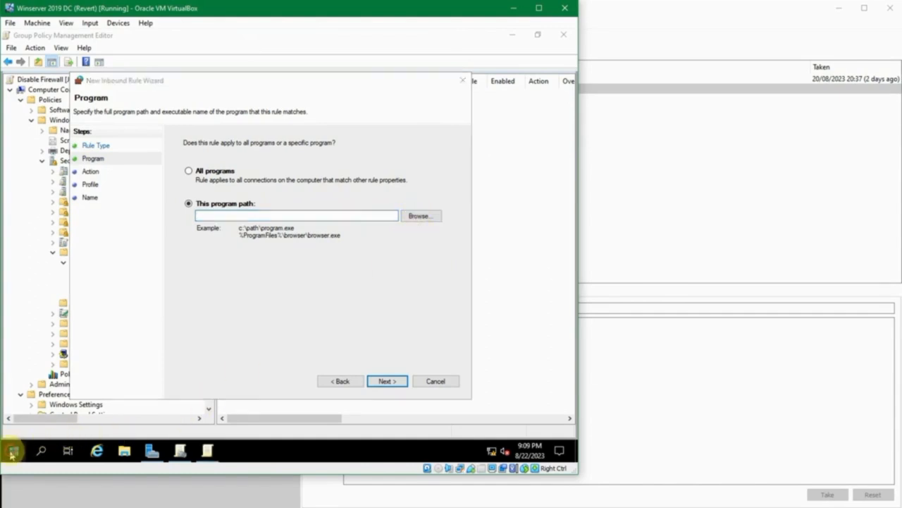
{"action": "left_click", "coordinate": [425, 143]}
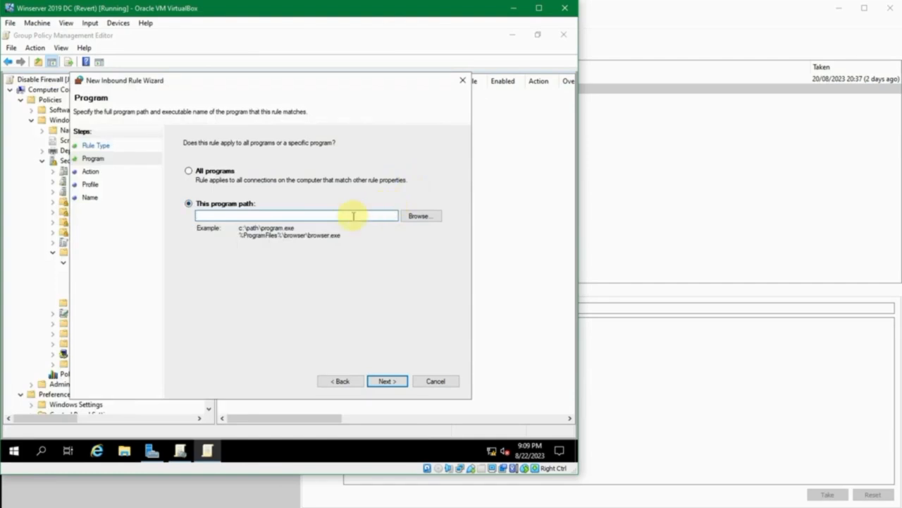
Set the rule's program path to firefox.exe in the Mozilla Firefox folder under Program Files on Local Disk (C:)
{"action": "left_click", "coordinate": [422, 215]}
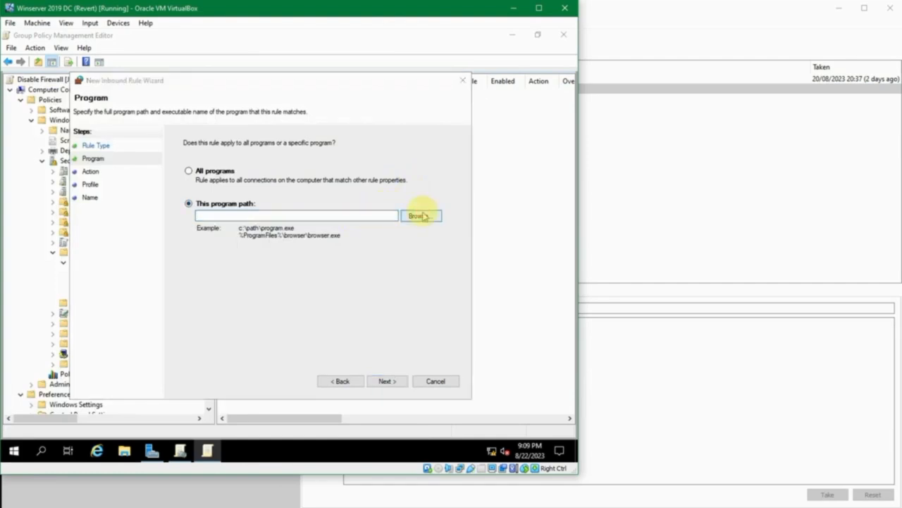
{"action": "left_click", "coordinate": [127, 276]}
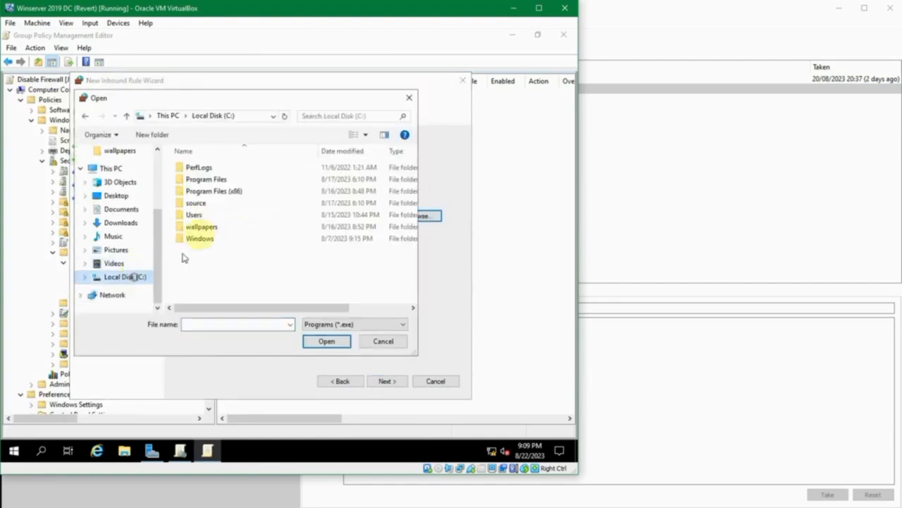
{"action": "double_click", "coordinate": [211, 179]}
{"action": "left_click", "coordinate": [215, 181]}
{"action": "double_click", "coordinate": [220, 194]}
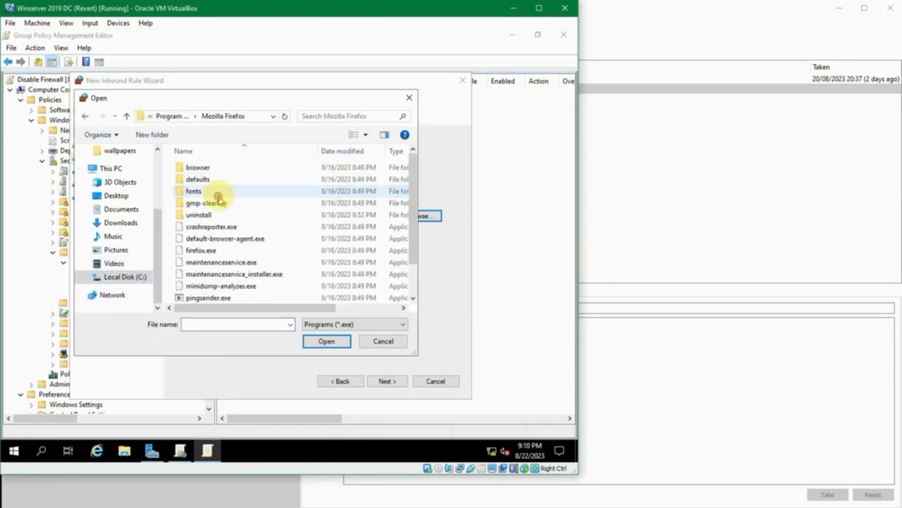
{"action": "scroll", "coordinate": [222, 199], "scroll_direction": "down", "scroll_amount": 1}
{"action": "left_click", "coordinate": [210, 214]}
{"action": "left_click", "coordinate": [333, 342]}
{"action": "left_click", "coordinate": [390, 380]}
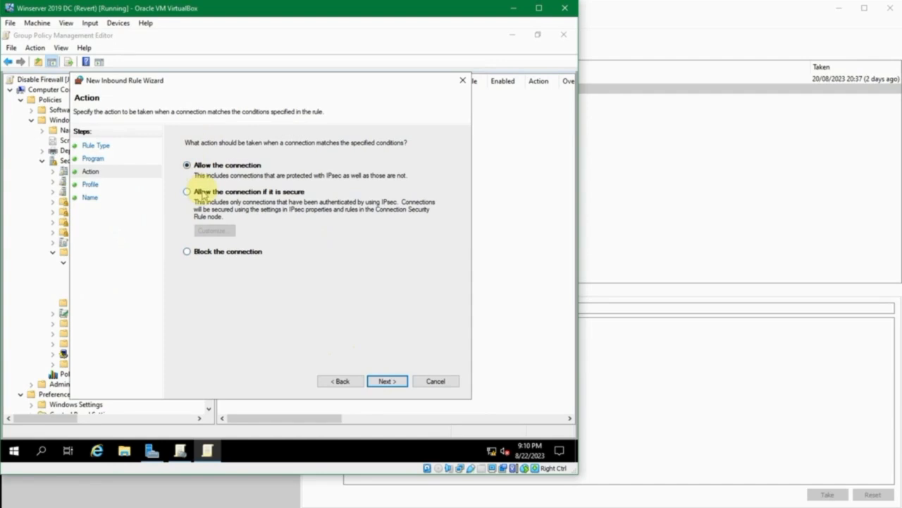
Set the rule to block the connection and apply it to the Domain, Private and Public profiles
{"action": "left_click", "coordinate": [200, 251]}
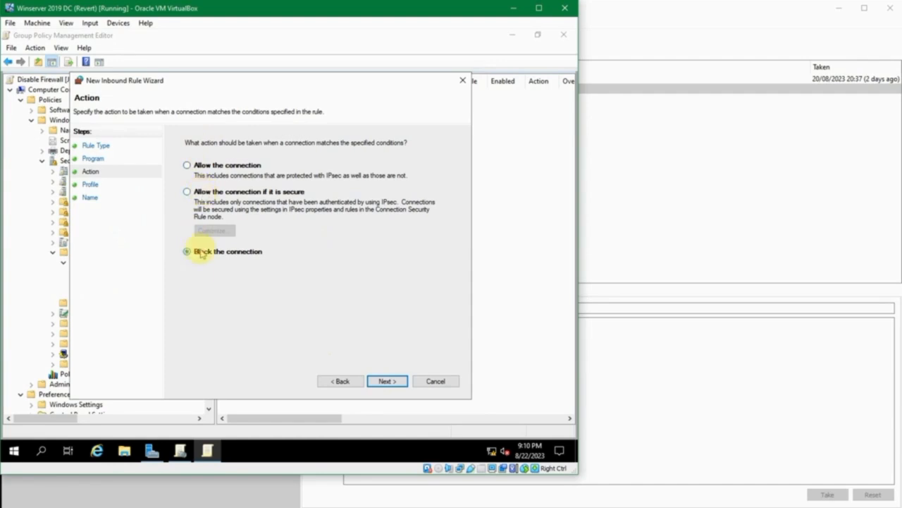
{"action": "left_click", "coordinate": [389, 382]}
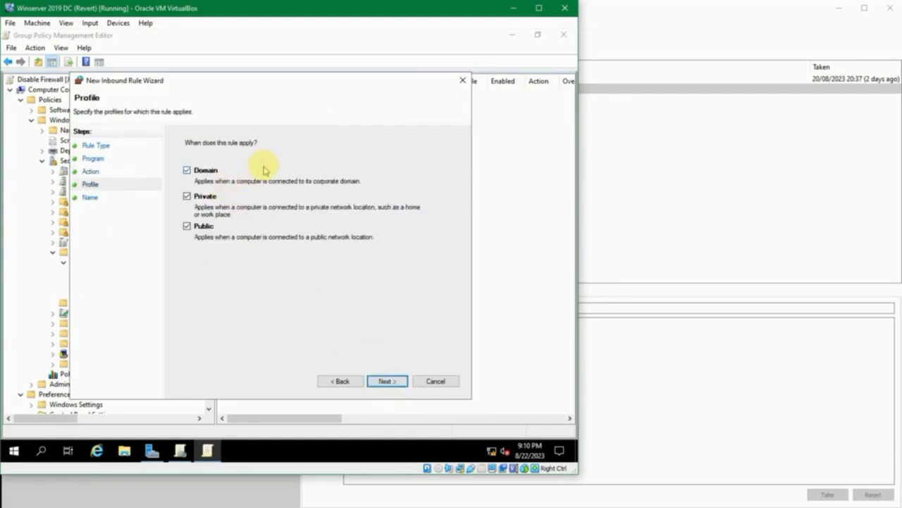
{"action": "left_click", "coordinate": [187, 198]}
{"action": "left_click", "coordinate": [187, 226]}
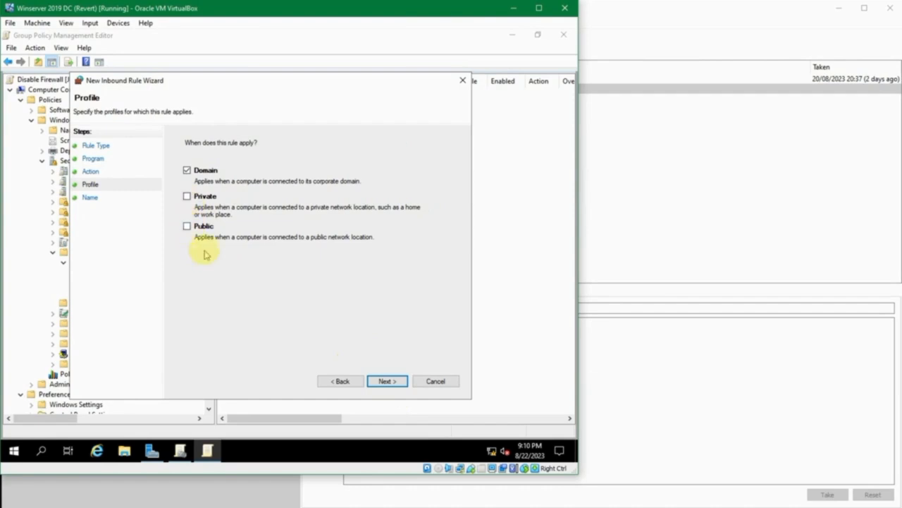
{"action": "left_click", "coordinate": [187, 196]}
{"action": "left_click", "coordinate": [187, 225]}
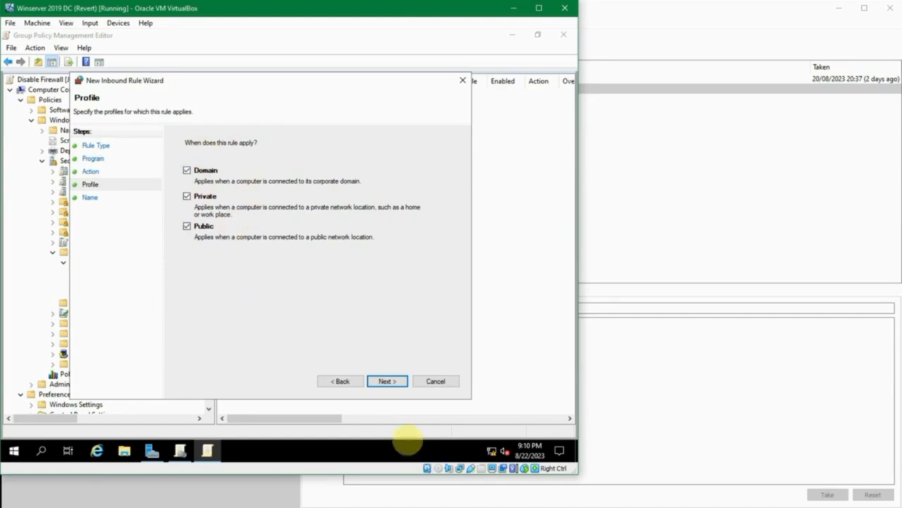
{"action": "left_click", "coordinate": [379, 382]}
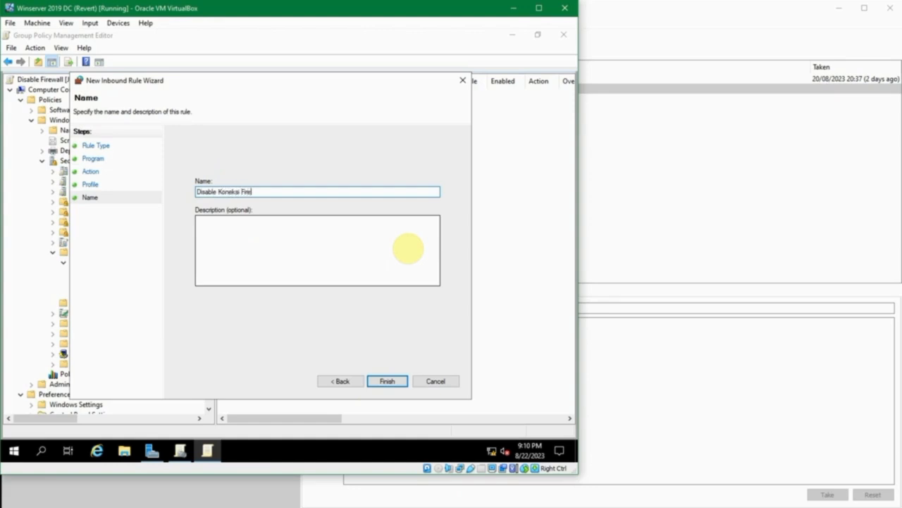
Name the inbound rule Disable Koneksi Firefox, copy the name into its description and finish creating the rule
{"action": "key", "text": "ctrl+a"}
{"action": "key", "text": "ctrl+c"}
{"action": "left_click", "coordinate": [362, 251]}
{"action": "key", "text": "ctrl+v"}
{"action": "left_click", "coordinate": [387, 381]}
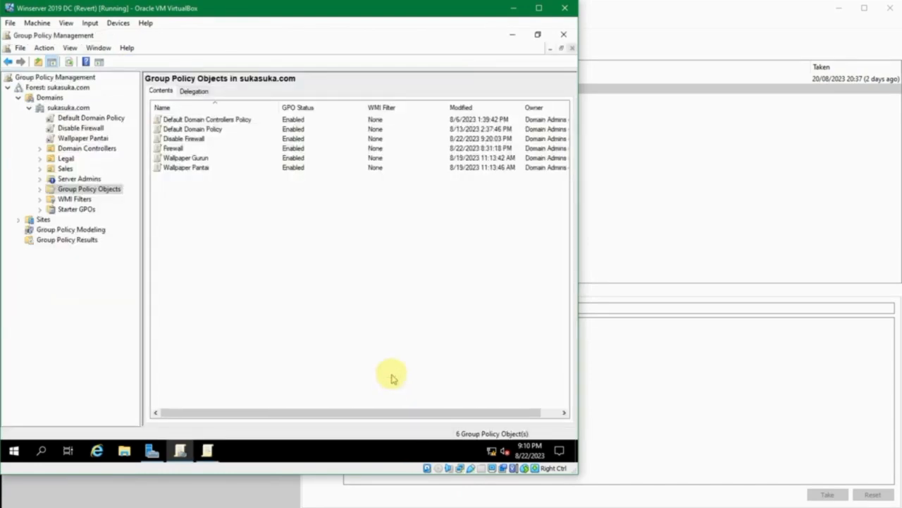
Switch to Firefox on the server, test the connection by browsing to google.com, and close the browser
{"action": "left_click", "coordinate": [14, 452]}
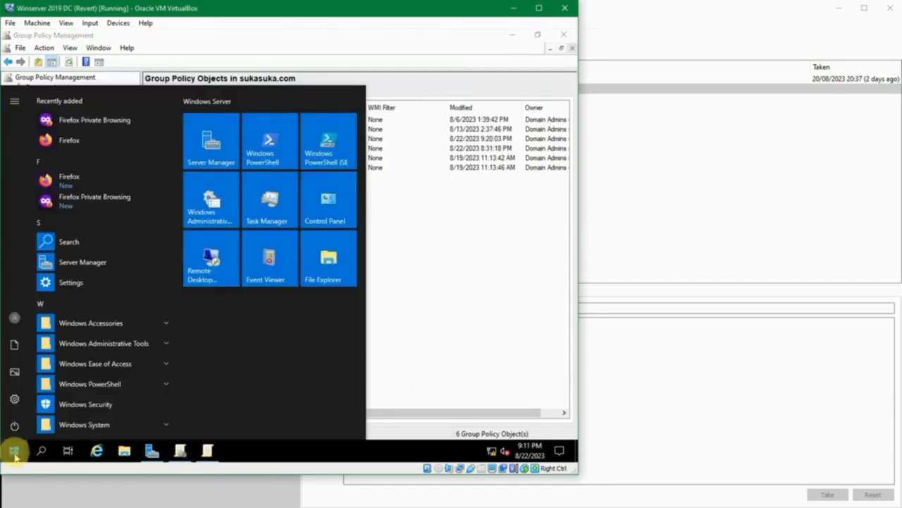
{"action": "left_click", "coordinate": [80, 141]}
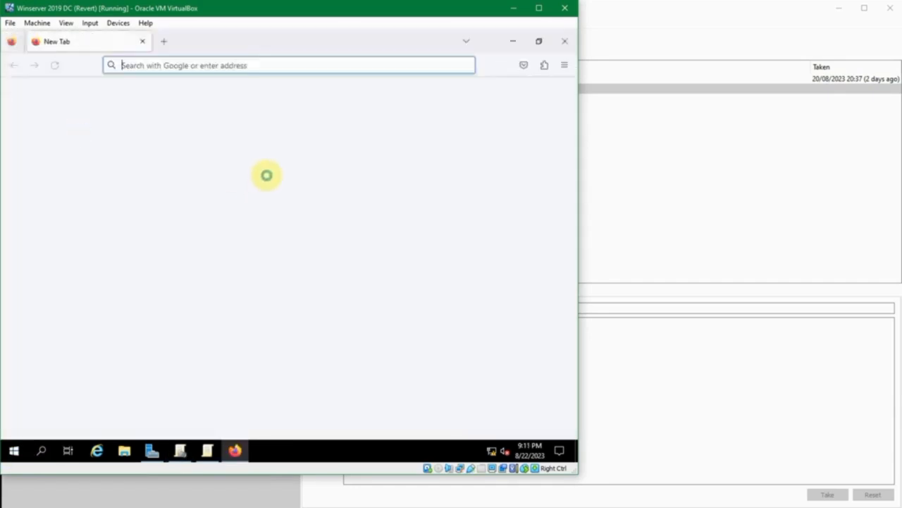
{"action": "left_click", "coordinate": [274, 68]}
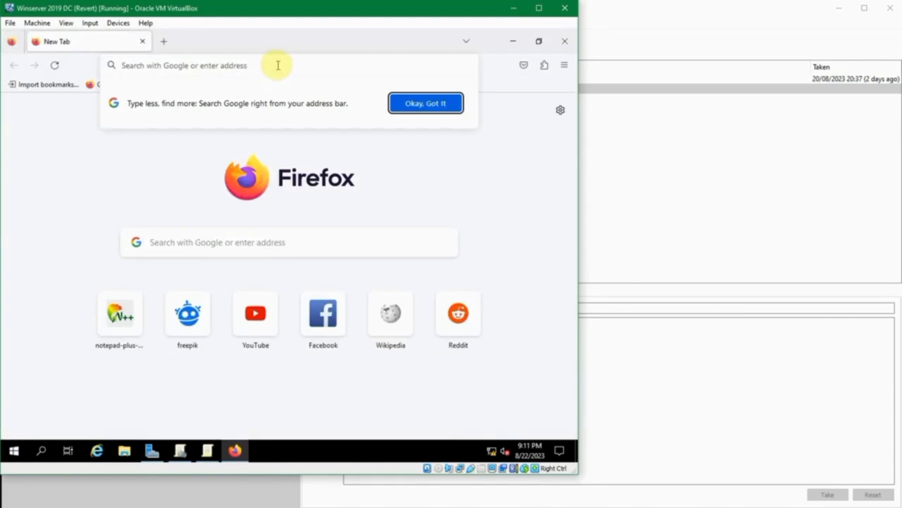
{"action": "type", "text": "g"}
{"action": "key", "text": "BackSpace"}
{"action": "type", "text": "gg"}
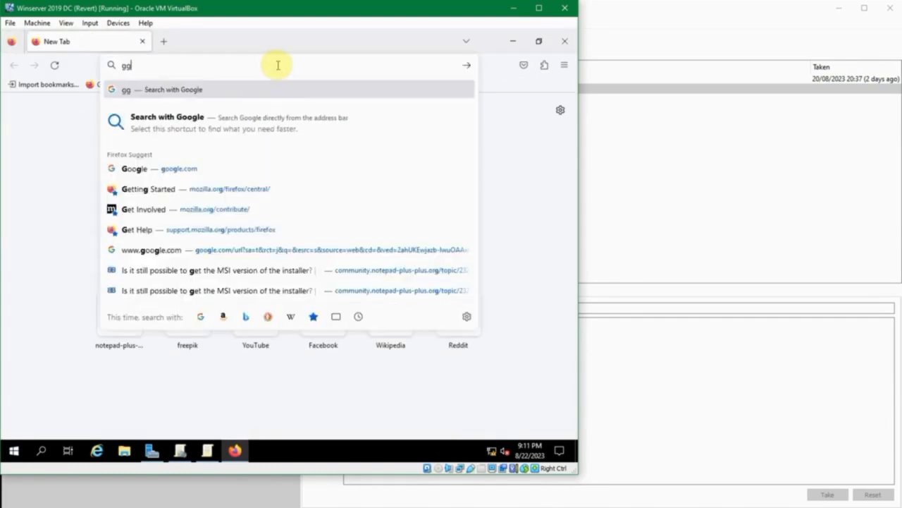
{"action": "key", "text": "Return"}
{"action": "left_click", "coordinate": [278, 64]}
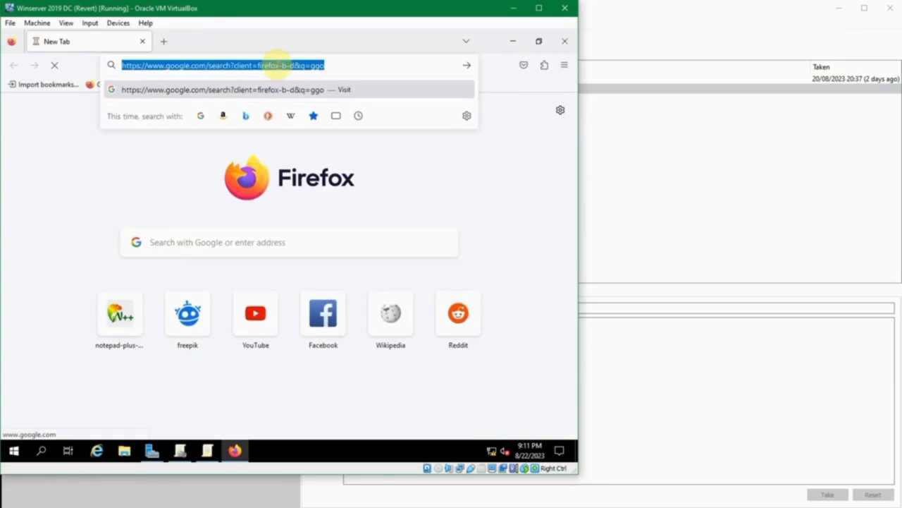
{"action": "type", "text": "google.com"}
{"action": "key", "text": "Return"}
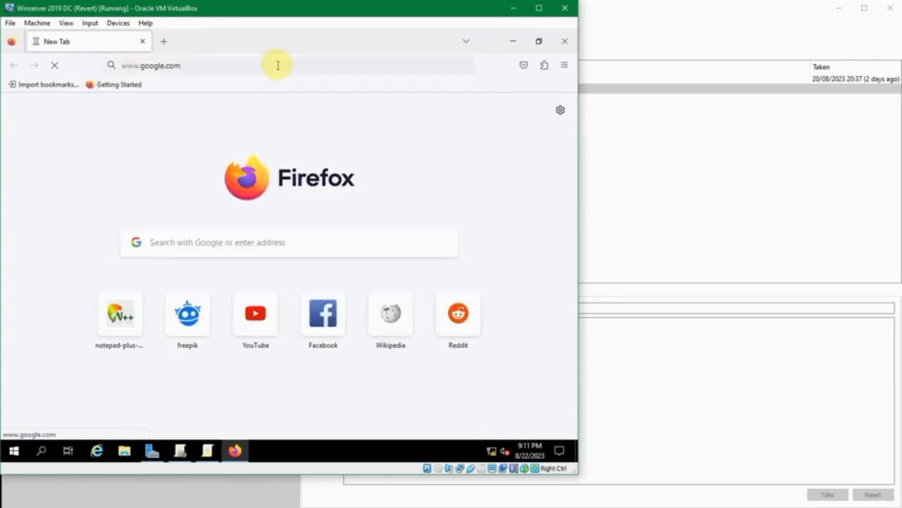
{"action": "left_click", "coordinate": [561, 41]}
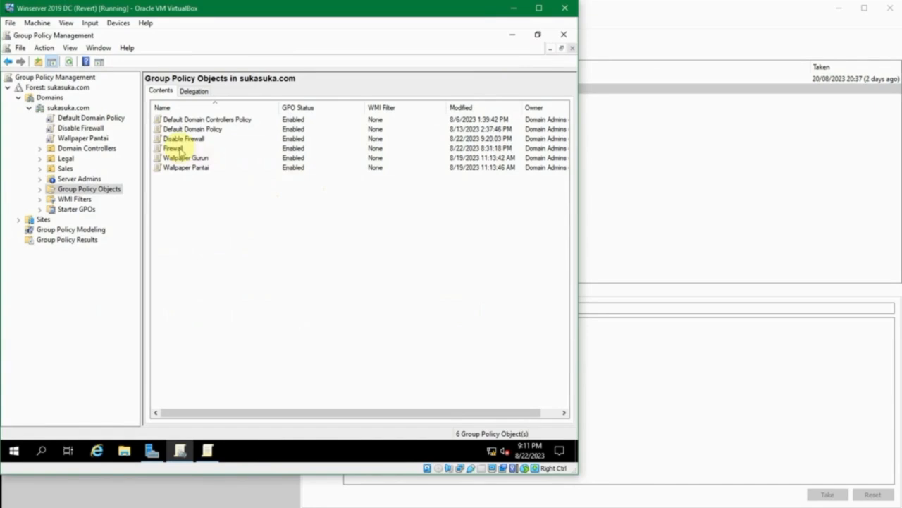
Switch to the Disable Firewall policy's editor and start a new inbound rule of the Port type
{"action": "left_click", "coordinate": [209, 451]}
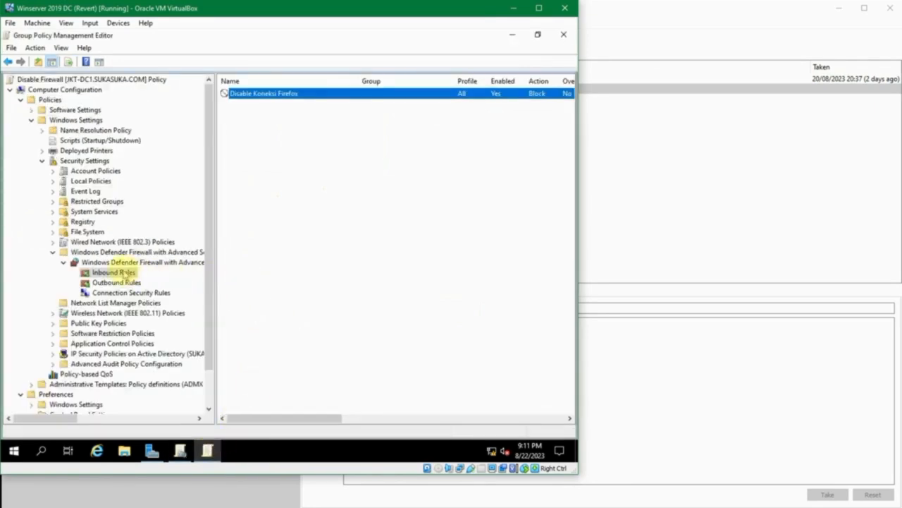
{"action": "left_click", "coordinate": [260, 123]}
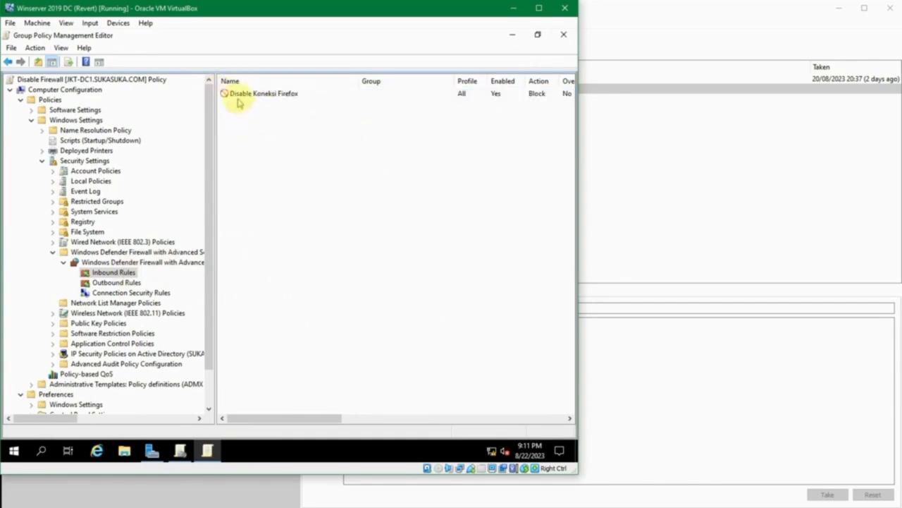
{"action": "right_click", "coordinate": [244, 116]}
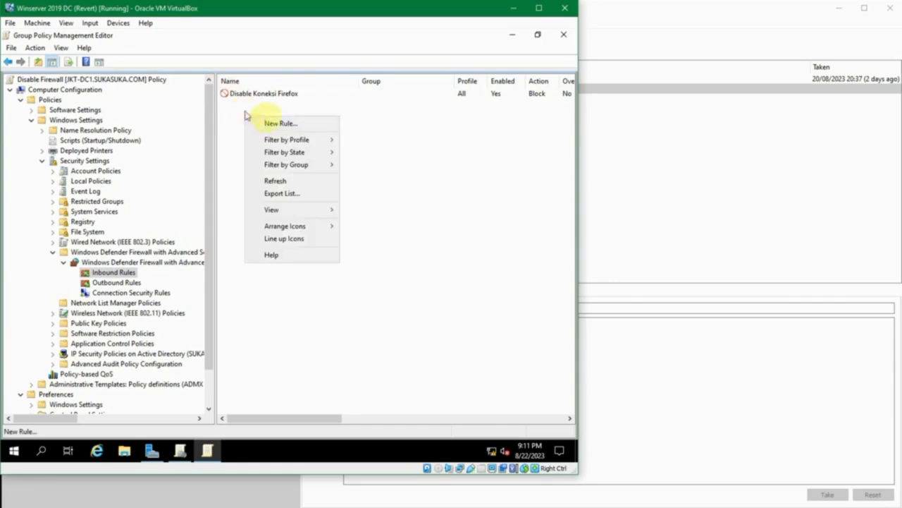
{"action": "left_click", "coordinate": [279, 123]}
{"action": "left_click", "coordinate": [150, 168]}
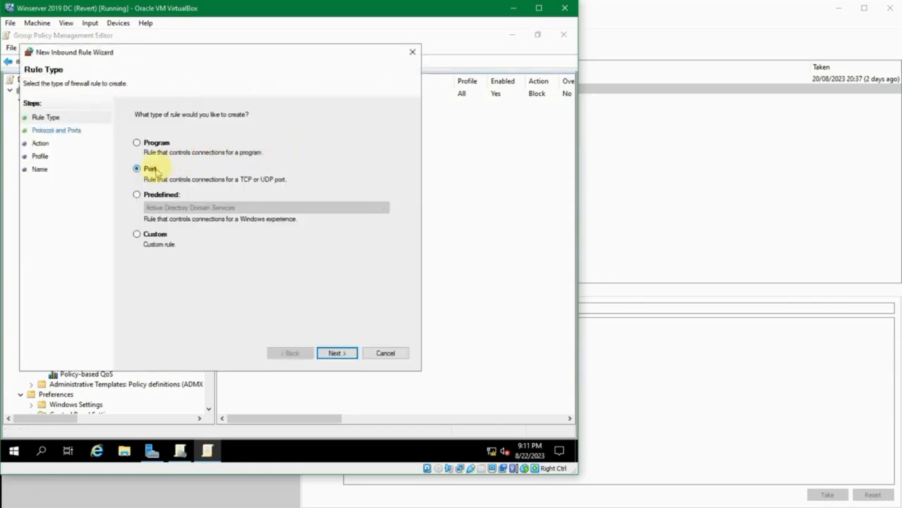
{"action": "left_click", "coordinate": [337, 352]}
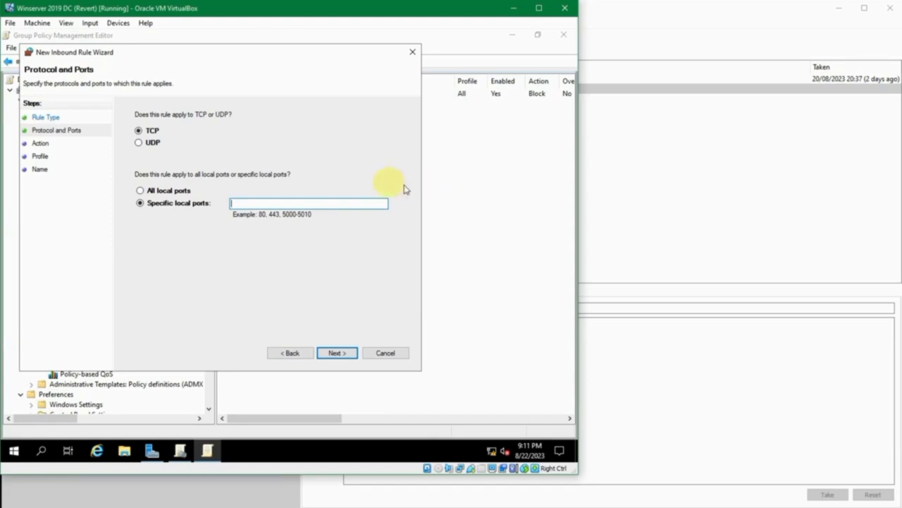
Apply the rule to TCP on the specific local port 3389
{"action": "left_click", "coordinate": [164, 191]}
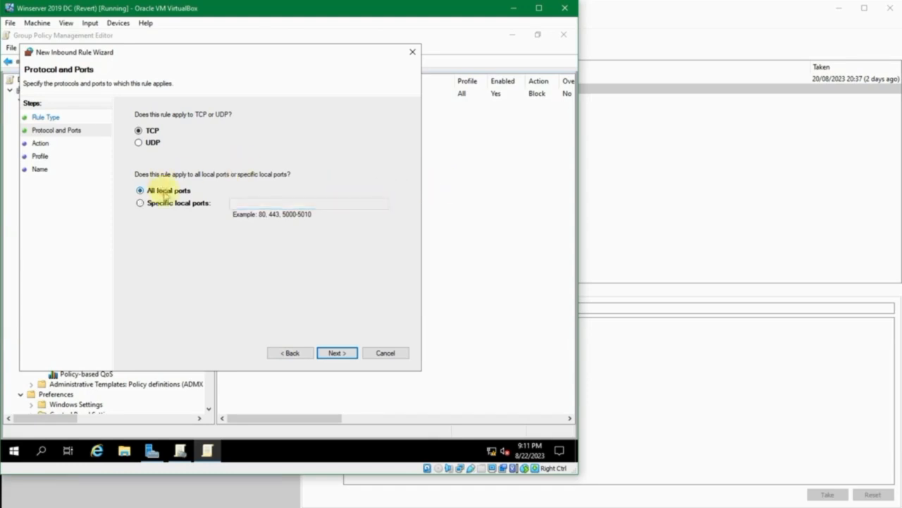
{"action": "left_click", "coordinate": [165, 203]}
{"action": "left_click", "coordinate": [279, 205]}
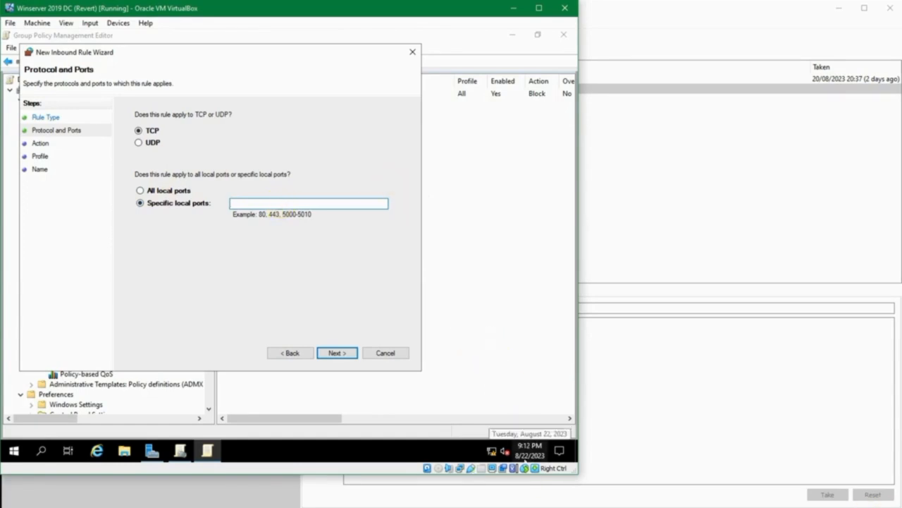
{"action": "left_click", "coordinate": [331, 204]}
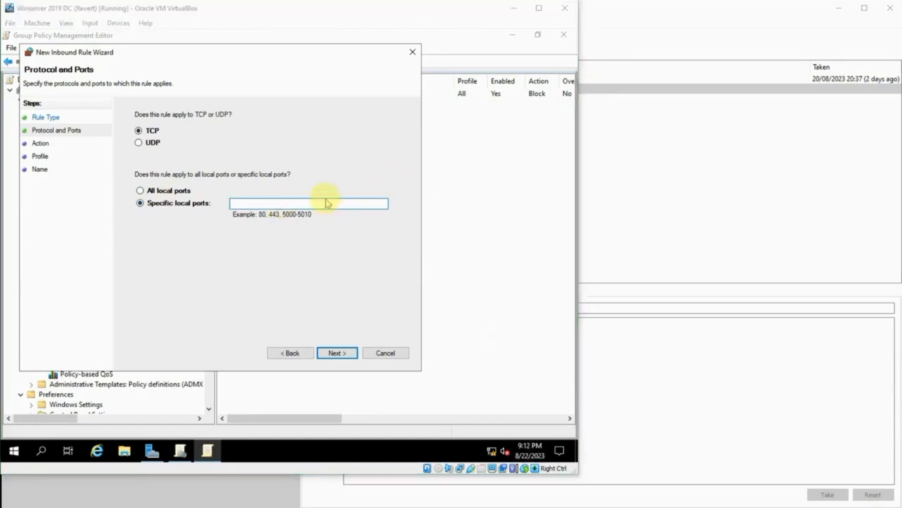
{"action": "left_click", "coordinate": [327, 203]}
{"action": "type", "text": "3389"}
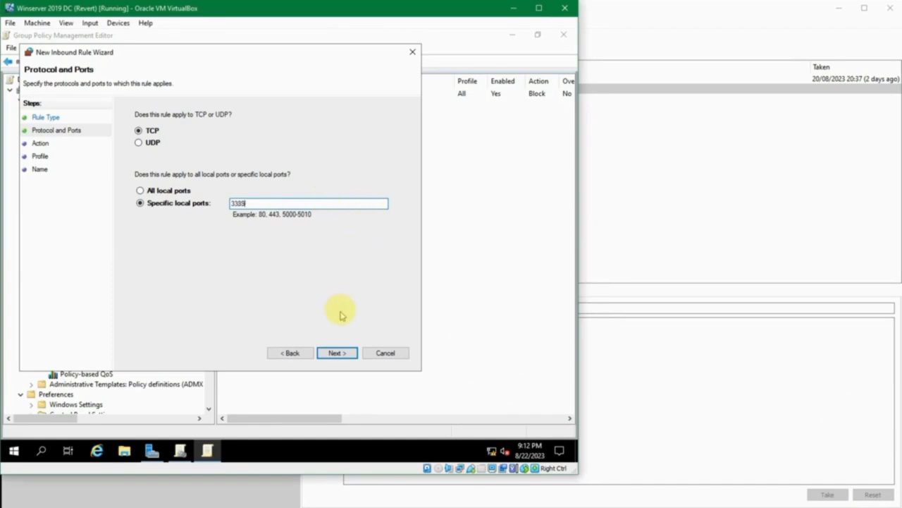
{"action": "left_click", "coordinate": [345, 353]}
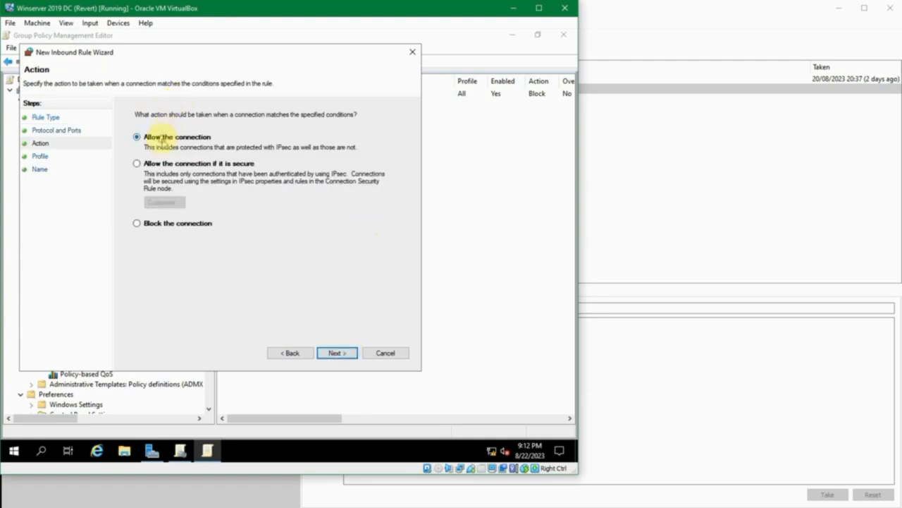
Set the rule's action to allow the connection if it is secure
{"action": "left_click", "coordinate": [156, 163]}
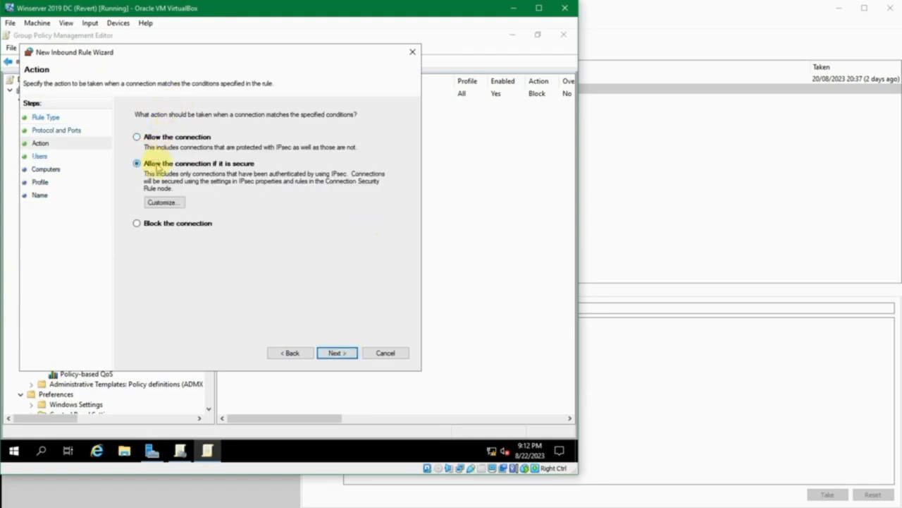
{"action": "left_click", "coordinate": [157, 223]}
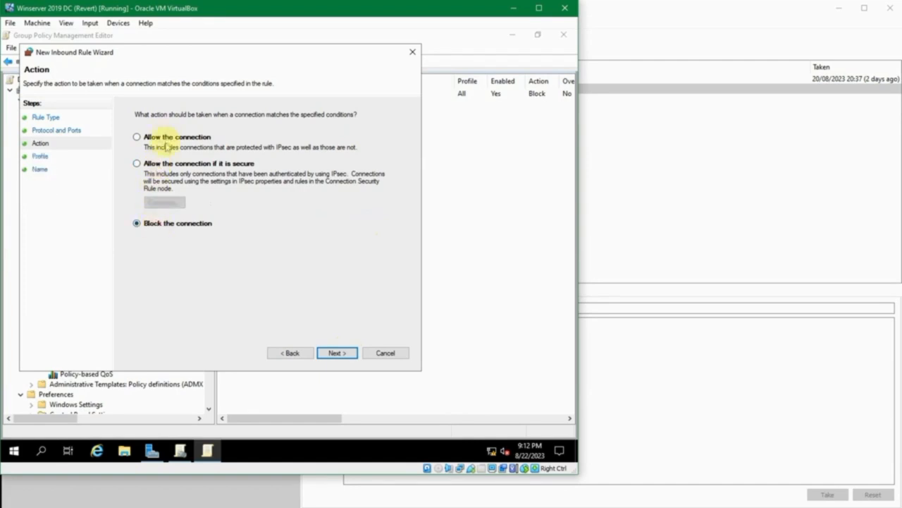
{"action": "left_click", "coordinate": [163, 163]}
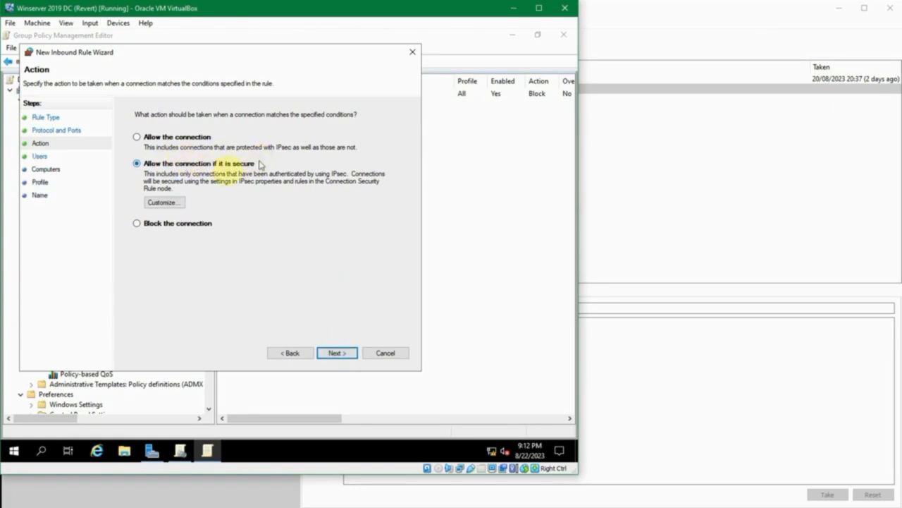
{"action": "left_click", "coordinate": [325, 354]}
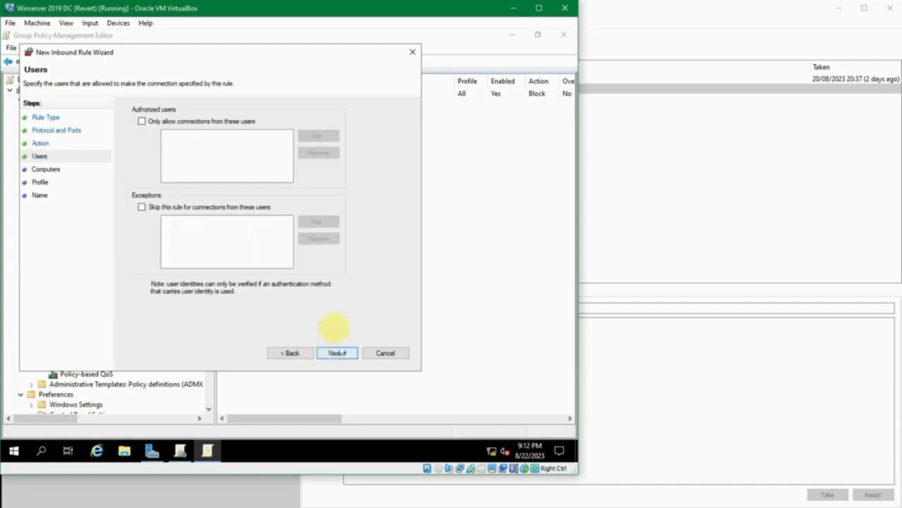
Only allow connections from authorized users and add a sukasuka.com domain user to that list
{"action": "left_click", "coordinate": [254, 163]}
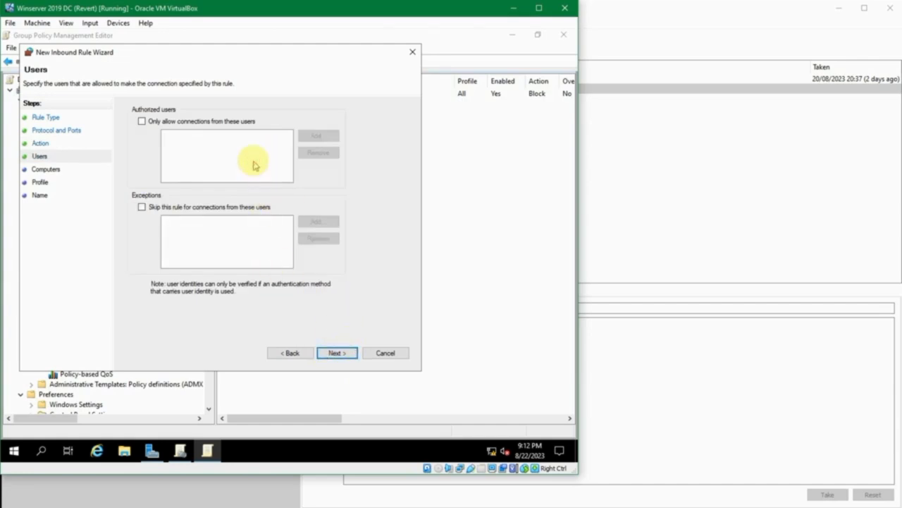
{"action": "left_click", "coordinate": [179, 123]}
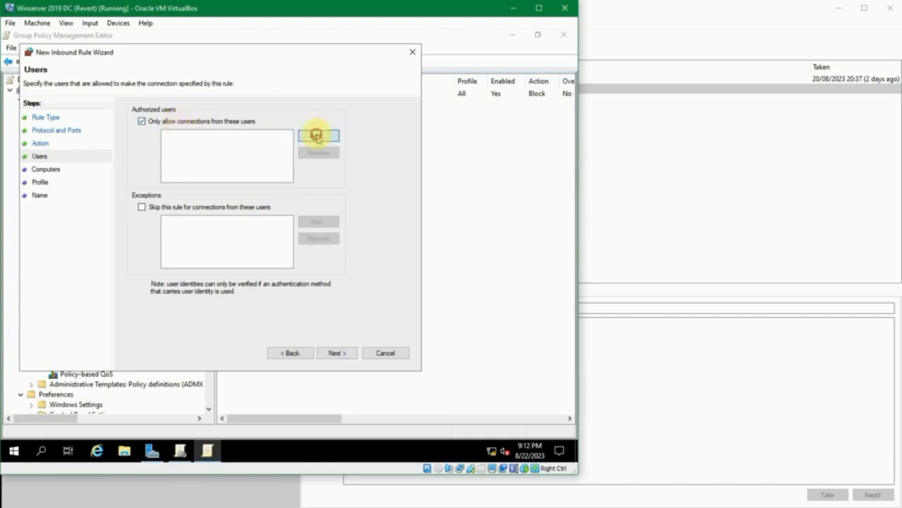
{"action": "left_click", "coordinate": [317, 135]}
{"action": "type", "text": "bamban"}
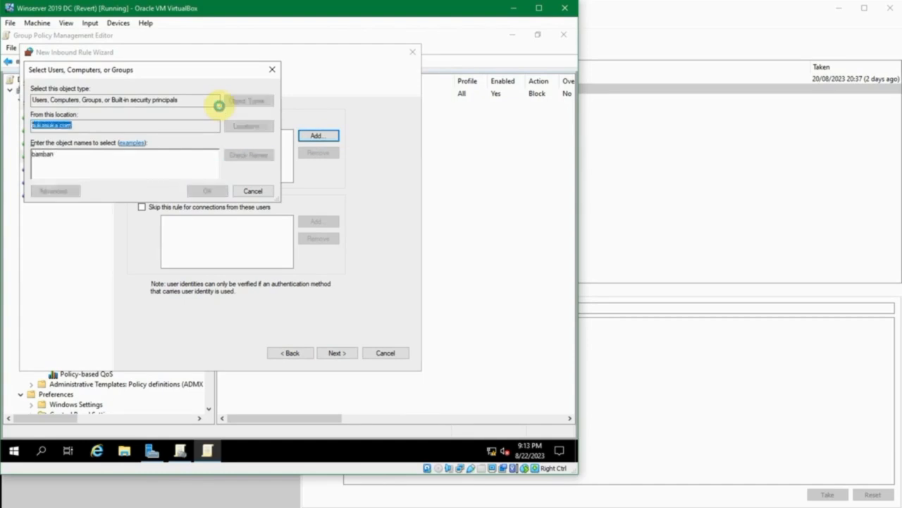
{"action": "key", "text": "ctrl+k"}
{"action": "left_click_drag", "start_coordinate": [184, 72], "coordinate": [342, 176]}
{"action": "left_click", "coordinate": [365, 295]}
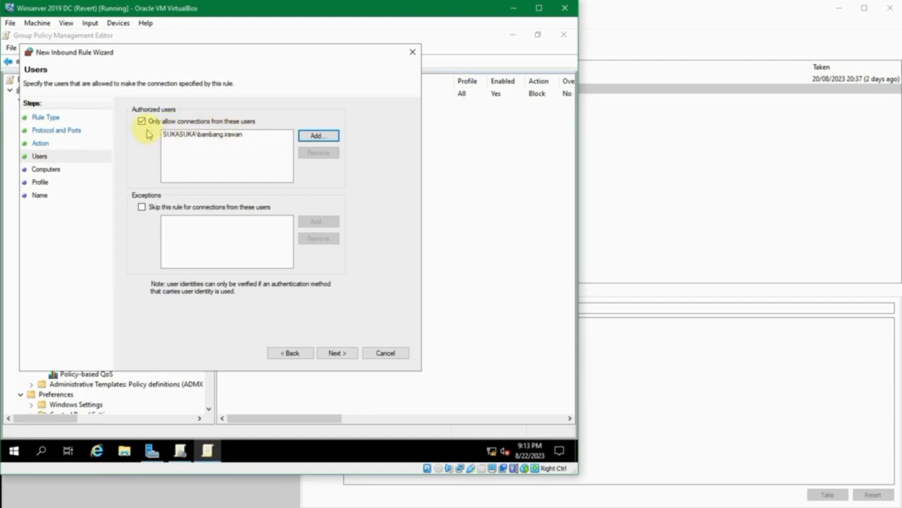
Remove the domain user from the authorized users and turn off the authorized-users restriction
{"action": "left_click", "coordinate": [233, 134]}
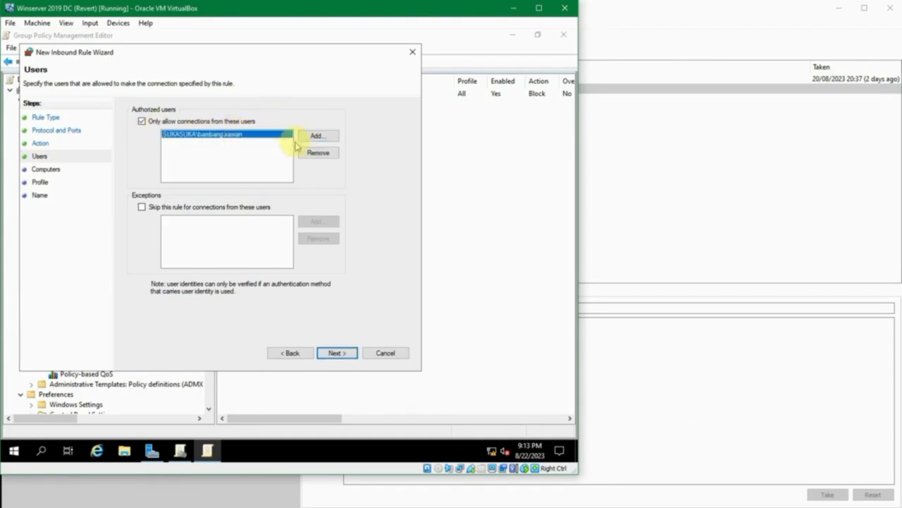
{"action": "left_click", "coordinate": [308, 152]}
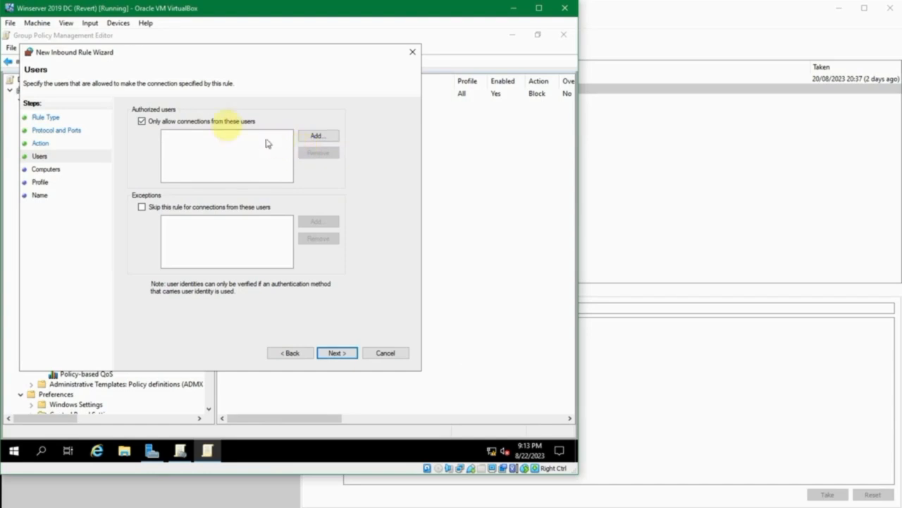
{"action": "left_click", "coordinate": [226, 123]}
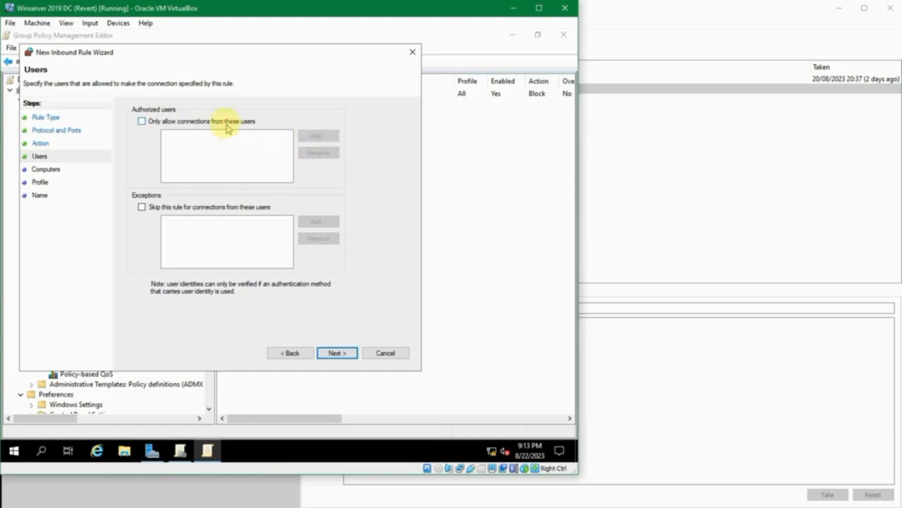
{"action": "left_click", "coordinate": [249, 215]}
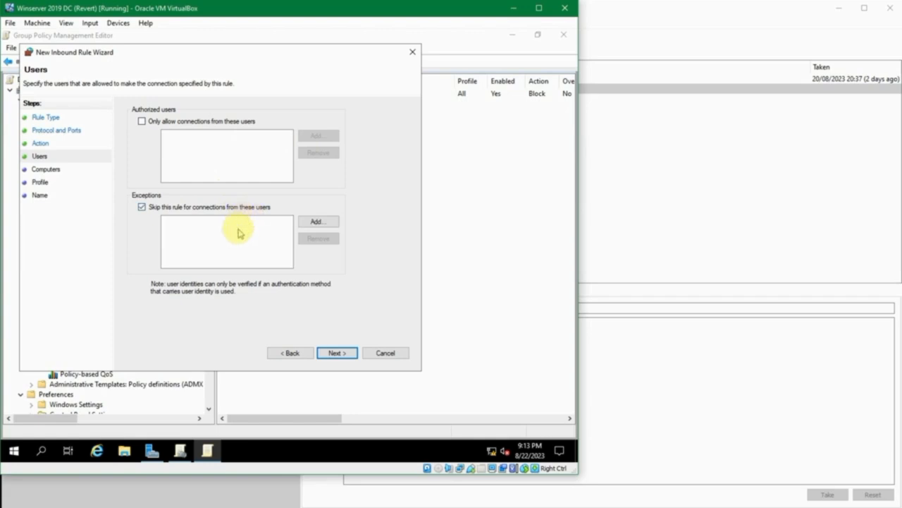
{"action": "left_click", "coordinate": [239, 206]}
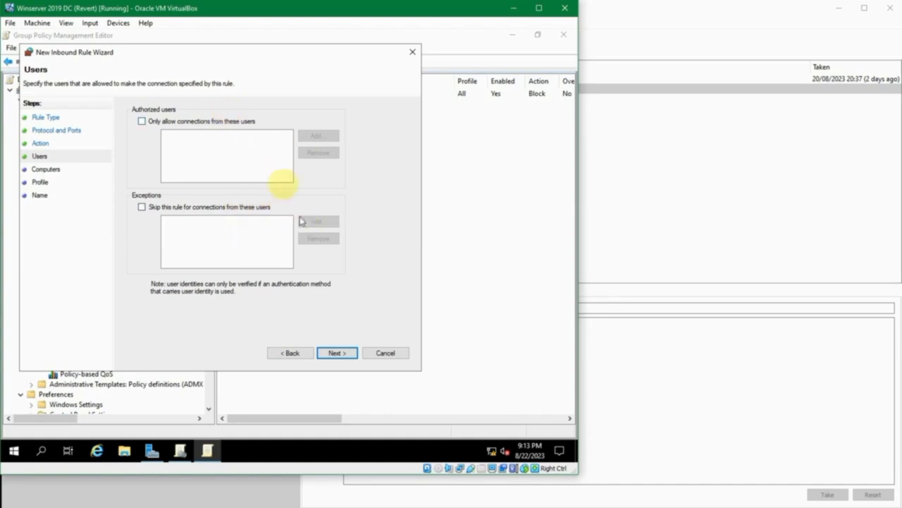
{"action": "left_click", "coordinate": [291, 353]}
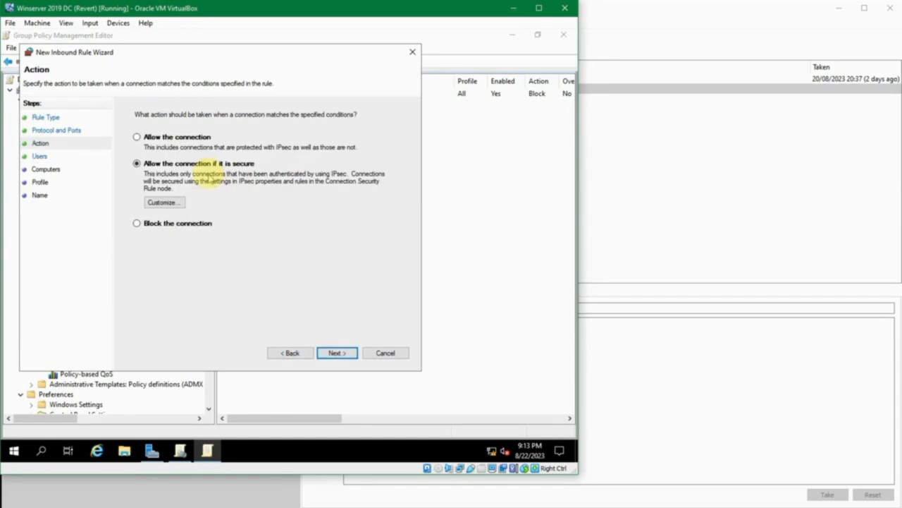
{"action": "left_click", "coordinate": [343, 351]}
Try a user exception by adding a domain user whose connections skip the rule, and turn the exception off again
{"action": "left_click", "coordinate": [200, 207]}
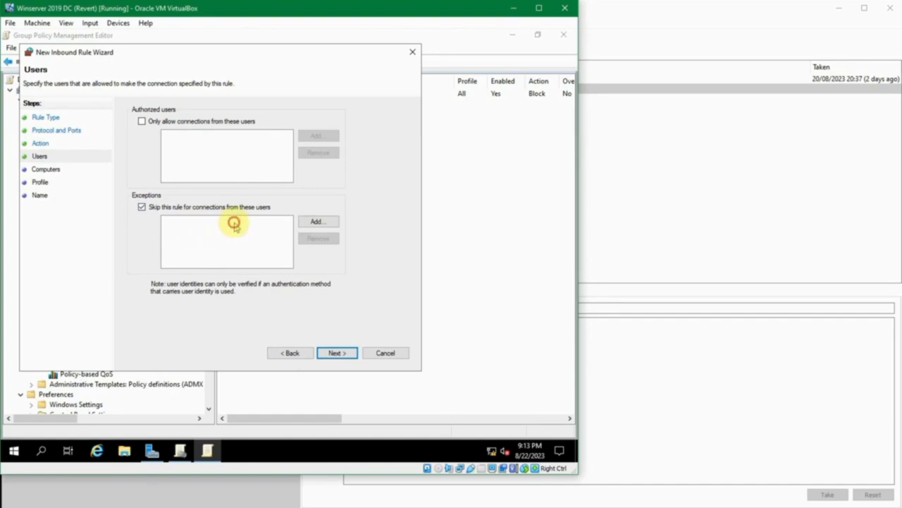
{"action": "left_click", "coordinate": [298, 222]}
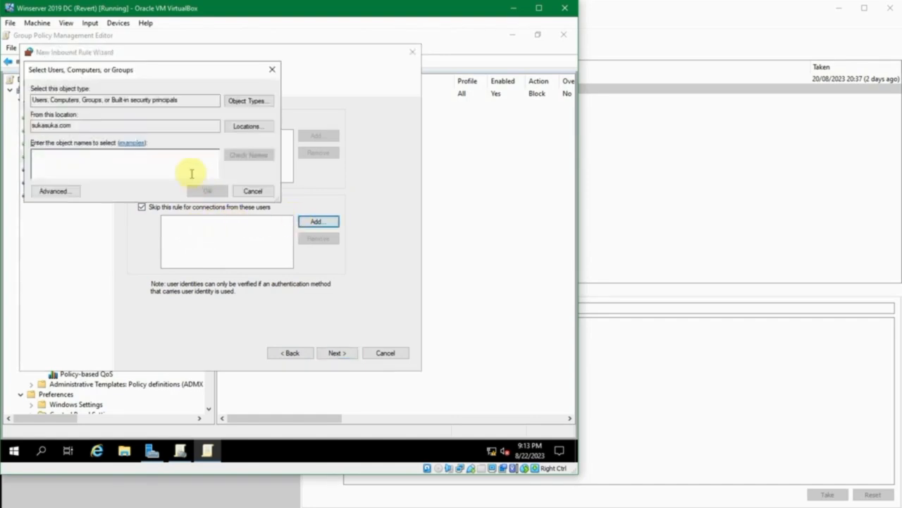
{"action": "type", "text": "rini"}
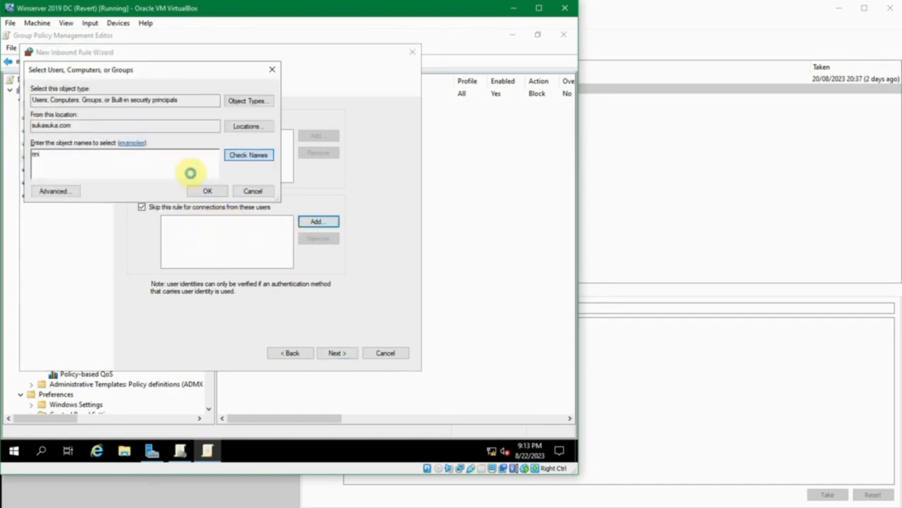
{"action": "key", "text": "ctrl+k"}
{"action": "left_click", "coordinate": [220, 194]}
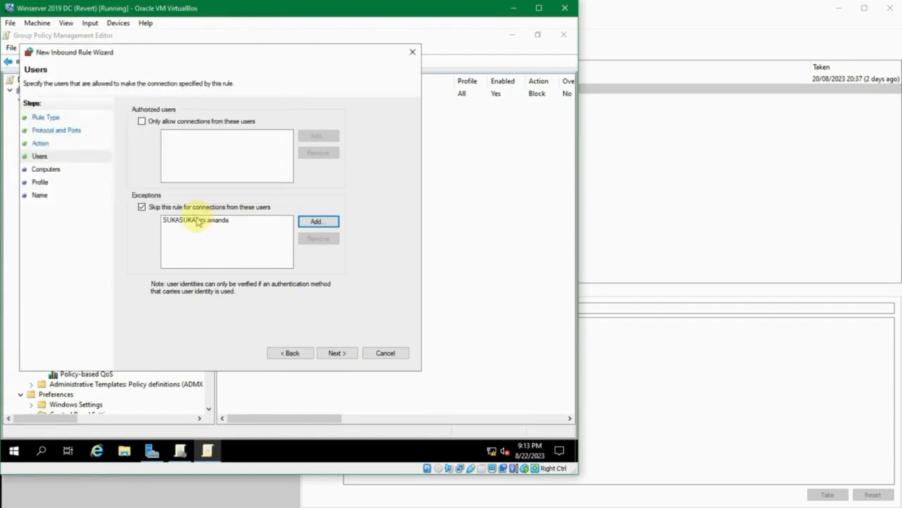
{"action": "left_click", "coordinate": [198, 221]}
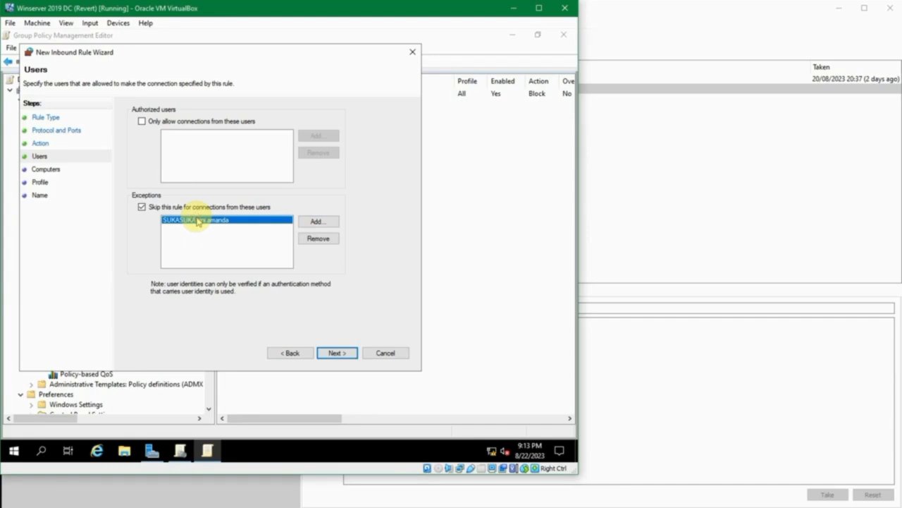
{"action": "left_click", "coordinate": [199, 208]}
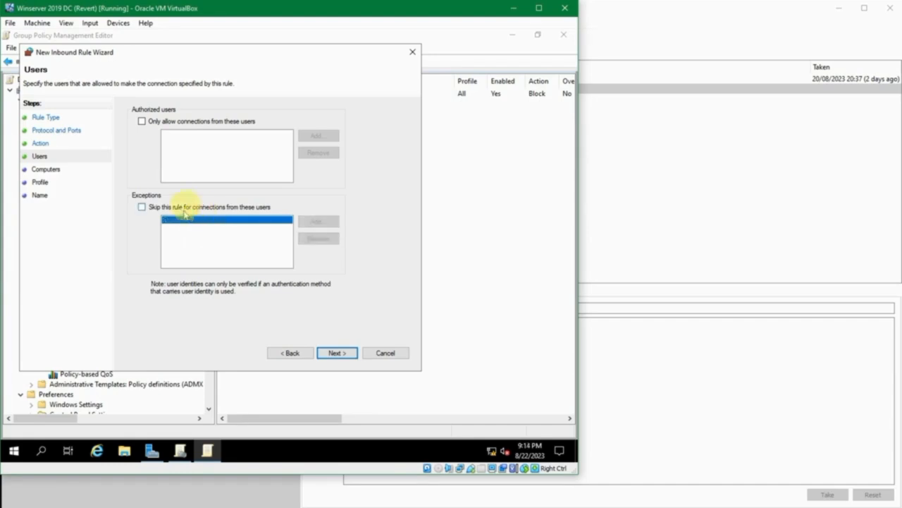
Leave the rule's user settings unrestricted and continue to its computer settings
{"action": "left_click", "coordinate": [337, 352]}
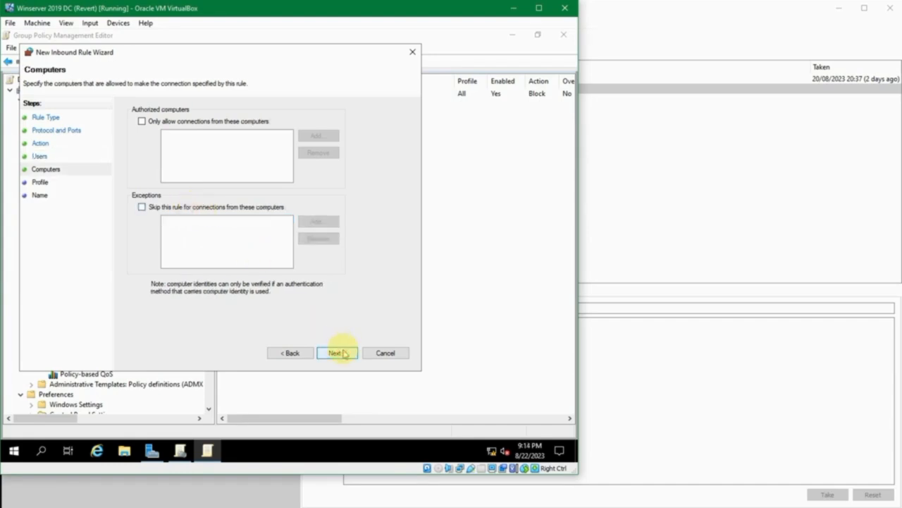
Try to limit the rule to authorized computers by looking up "win" in sukasuka.com, and turn the restriction off again
{"action": "left_click", "coordinate": [246, 122]}
{"action": "left_click", "coordinate": [320, 142]}
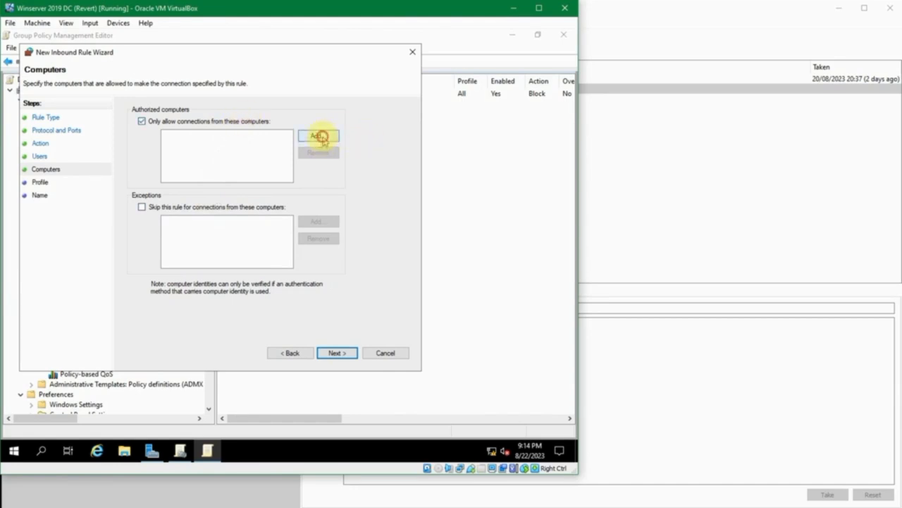
{"action": "type", "text": "w"}
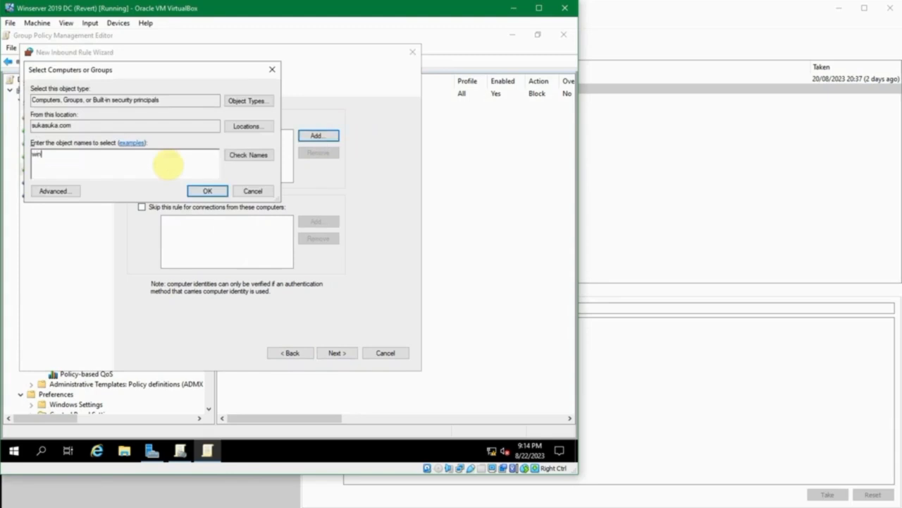
{"action": "type", "text": "in"}
{"action": "key", "text": "ctrl+k"}
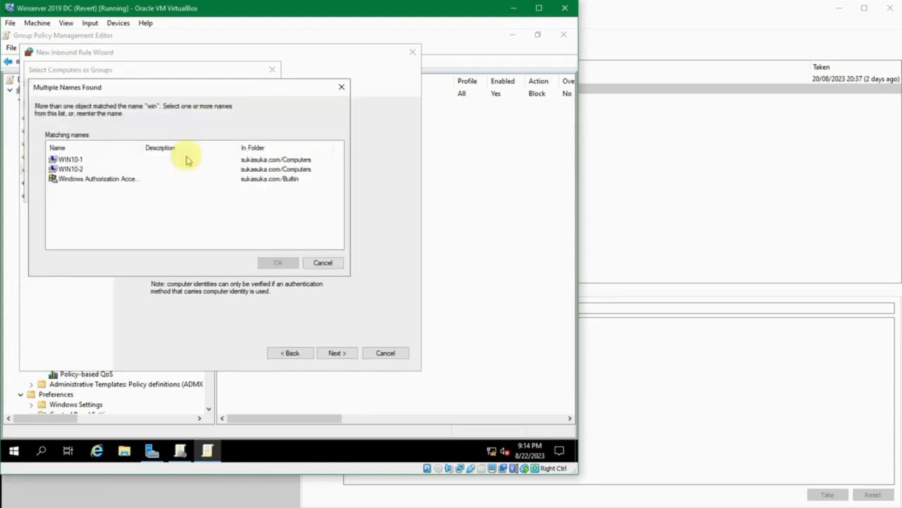
{"action": "left_click", "coordinate": [76, 158]}
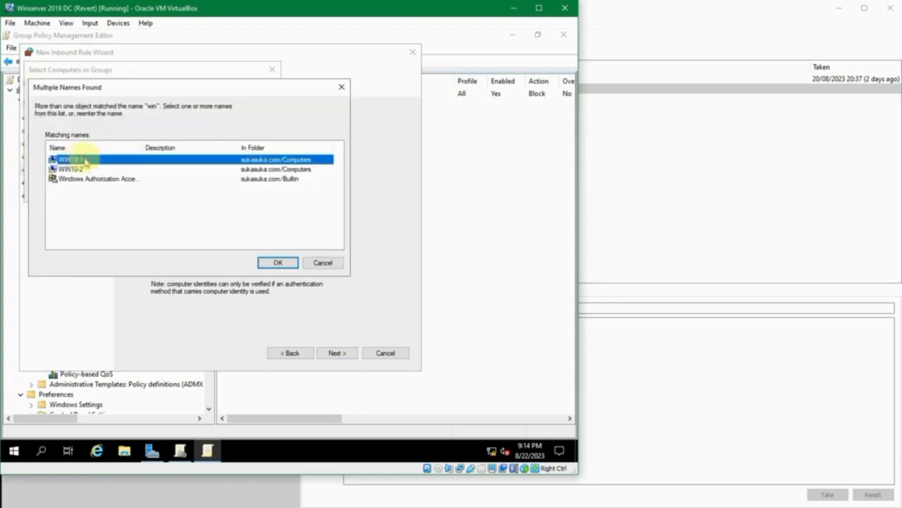
{"action": "left_click", "coordinate": [83, 170]}
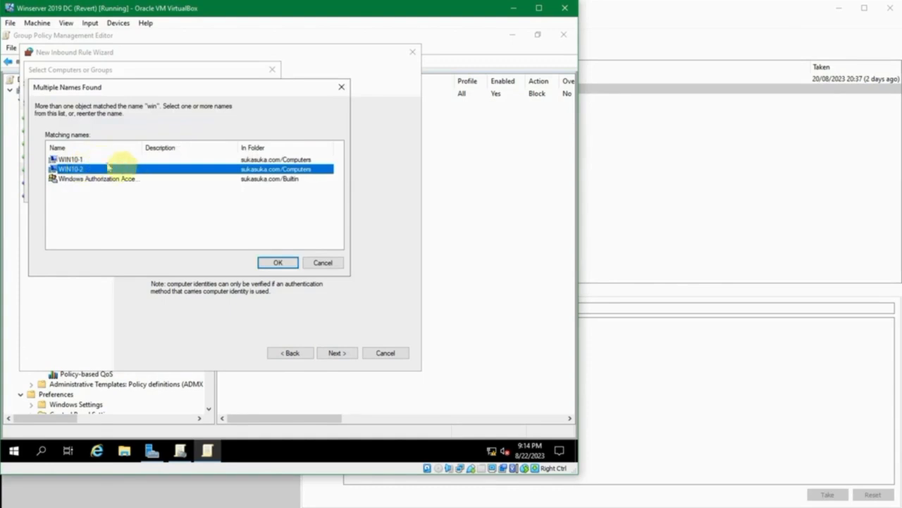
{"action": "left_click", "coordinate": [145, 161]}
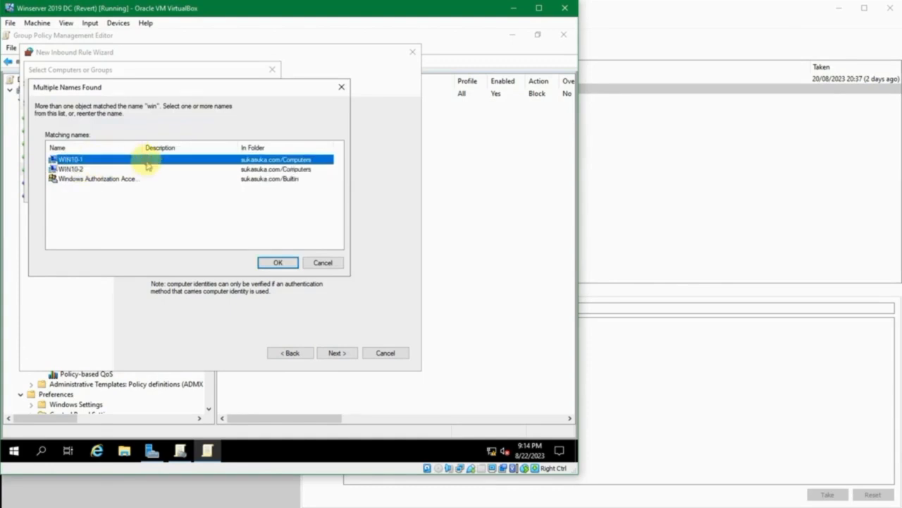
{"action": "left_click", "coordinate": [149, 167]}
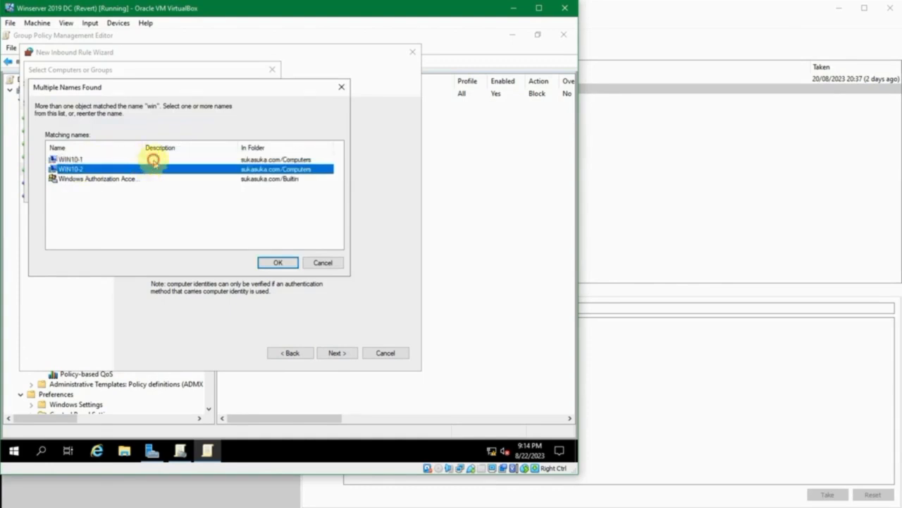
{"action": "left_click", "coordinate": [141, 160]}
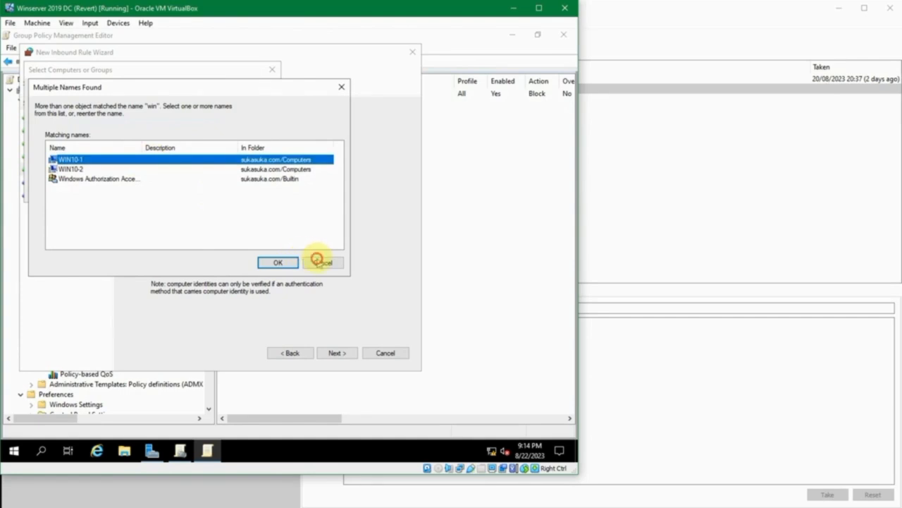
{"action": "left_click", "coordinate": [318, 260]}
{"action": "left_click", "coordinate": [269, 191]}
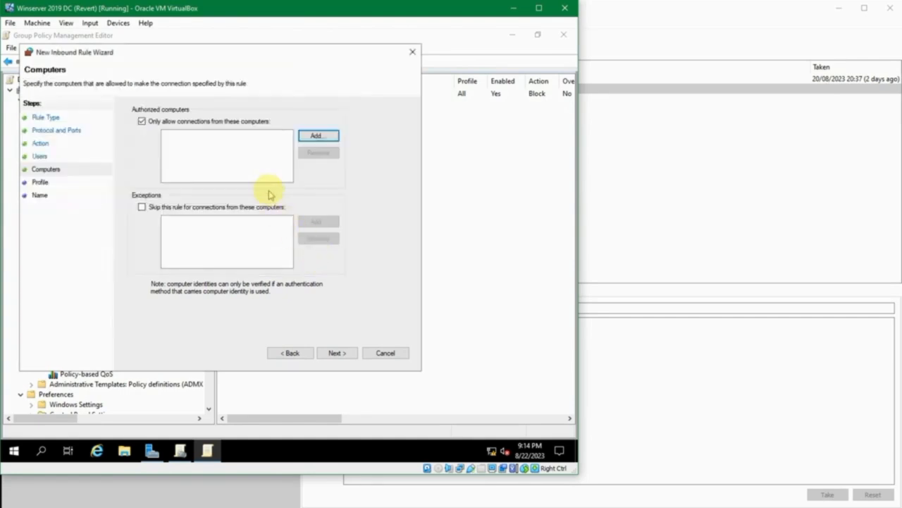
{"action": "left_click", "coordinate": [200, 121]}
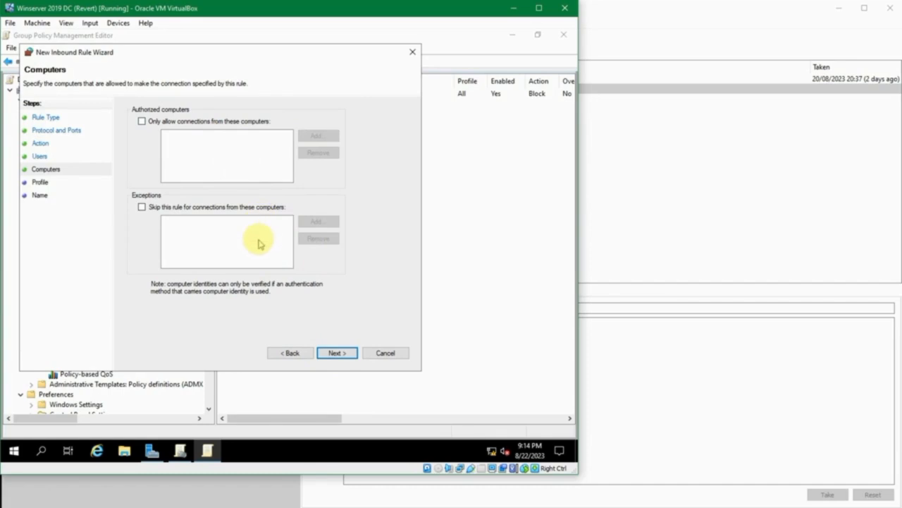
Apply the rule to the Domain, Private and Public profiles, and create it with the name Remote Port
{"action": "left_click", "coordinate": [335, 353]}
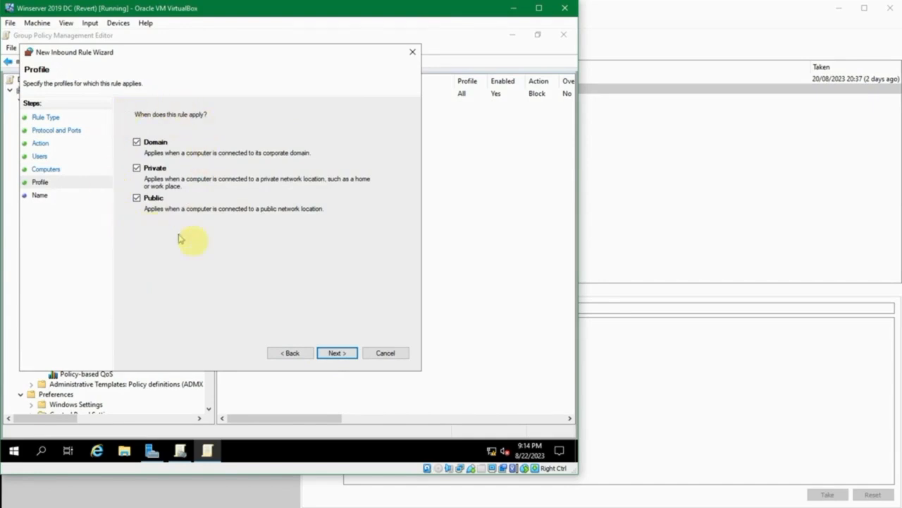
{"action": "left_click", "coordinate": [335, 352]}
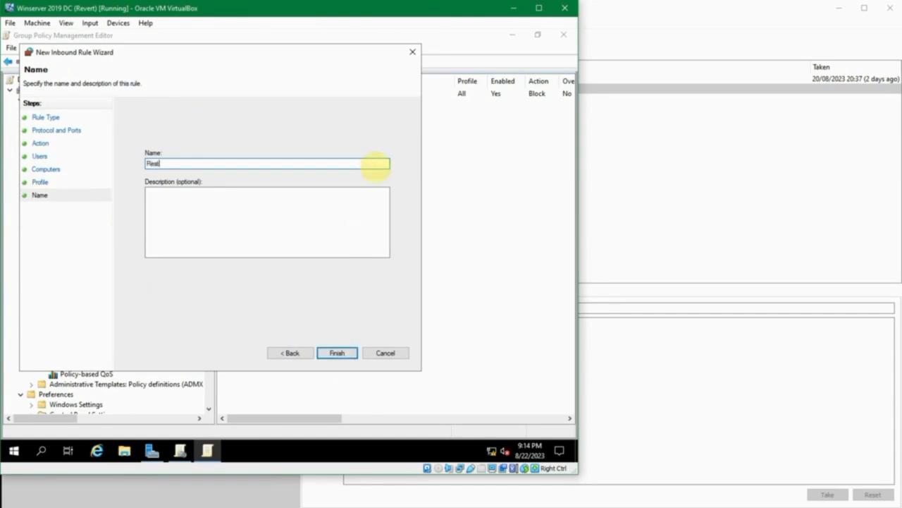
{"action": "double_click", "coordinate": [375, 165]}
{"action": "type", "text": "Remote Port"}
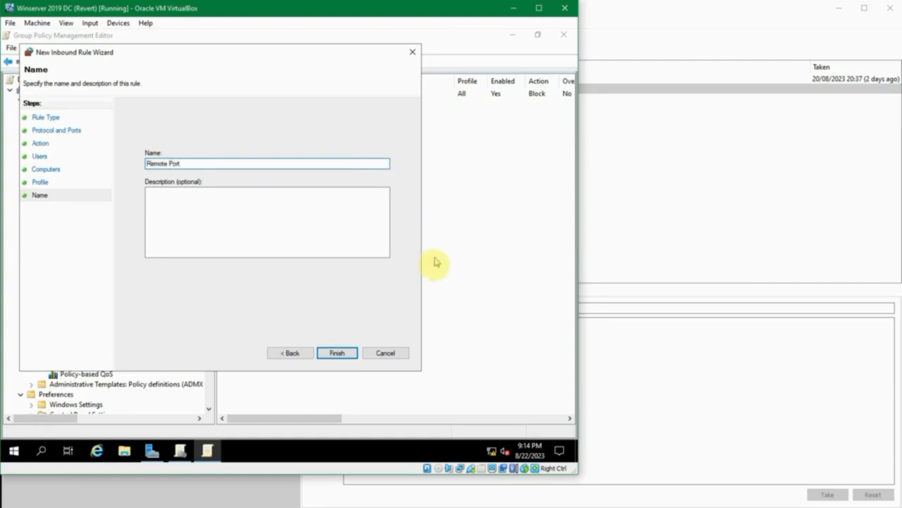
{"action": "left_click", "coordinate": [339, 353]}
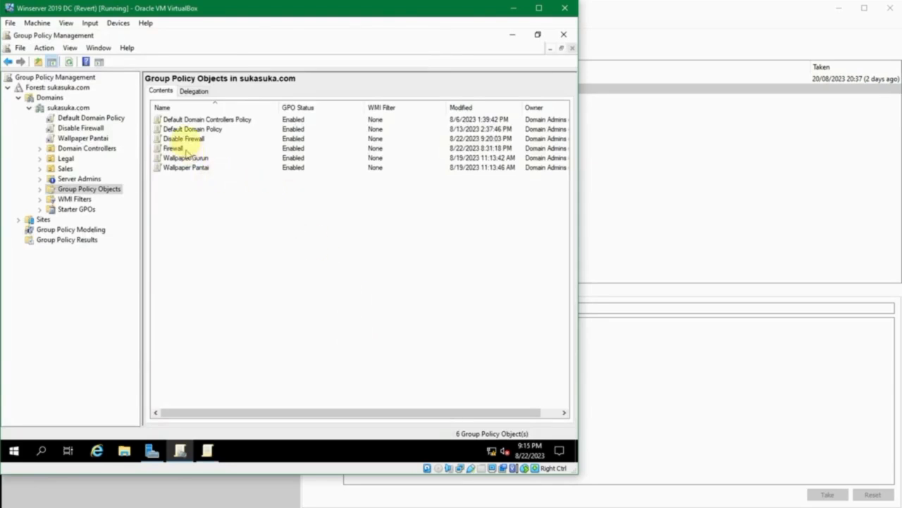
Return to the Disable Firewall policy's inbound rules and start another new inbound rule
{"action": "left_click", "coordinate": [207, 452]}
{"action": "left_click", "coordinate": [264, 198]}
{"action": "left_click", "coordinate": [271, 93]}
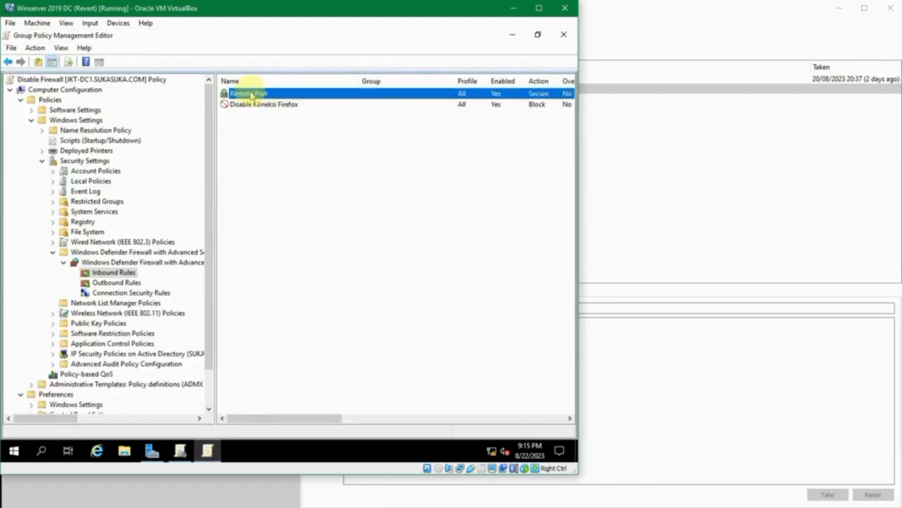
{"action": "left_click", "coordinate": [266, 148]}
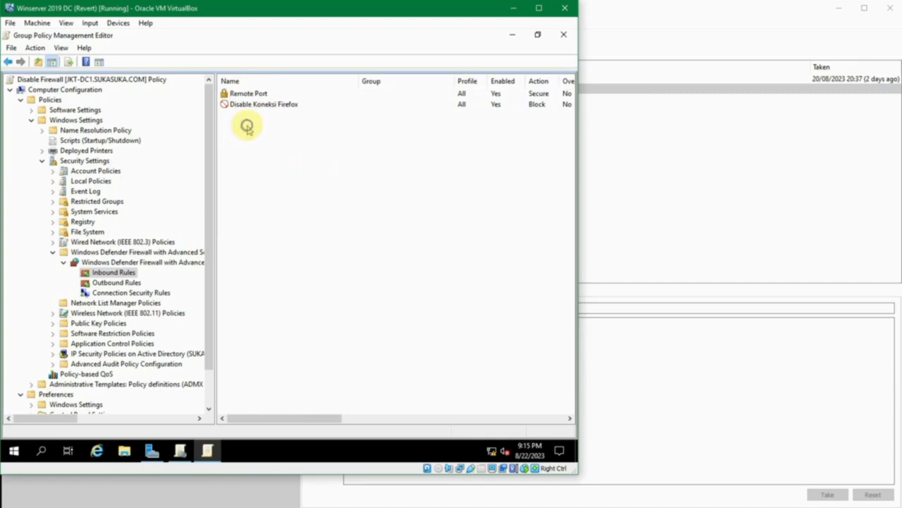
{"action": "right_click", "coordinate": [247, 126]}
{"action": "left_click", "coordinate": [268, 133]}
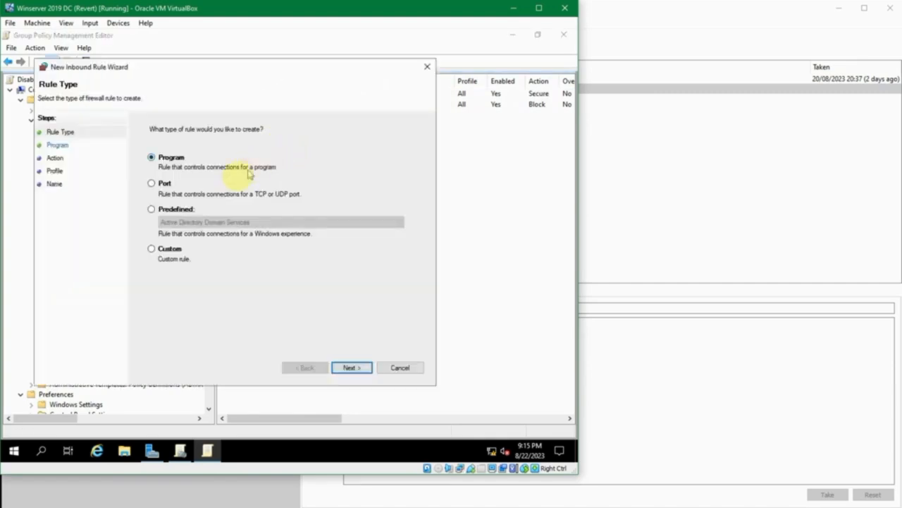
Make the new rule a predefined one for Remote Shutdown and continue to its list of rules
{"action": "left_click", "coordinate": [185, 209]}
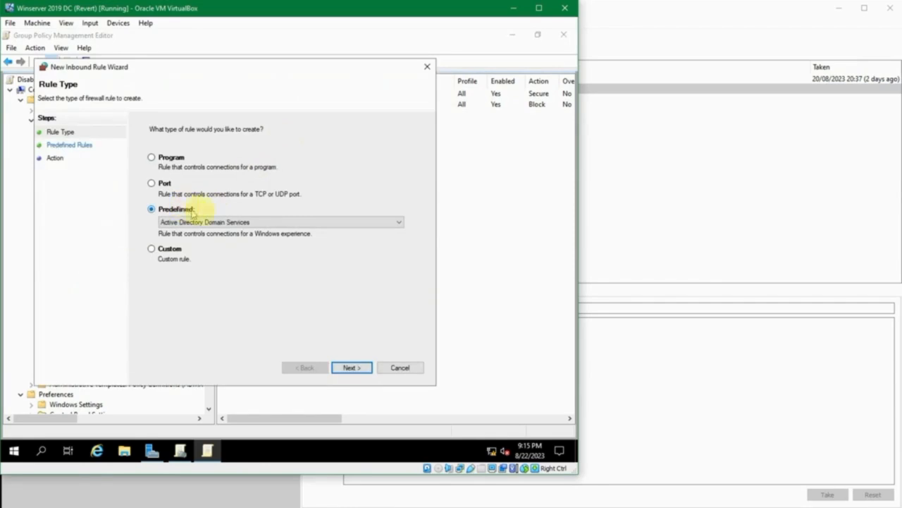
{"action": "left_click", "coordinate": [270, 223]}
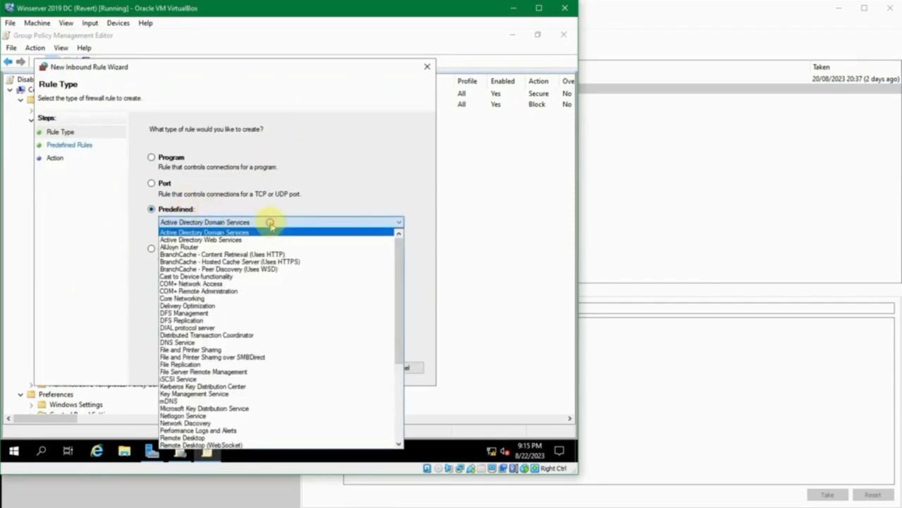
{"action": "mouse_move", "coordinate": [399, 242]}
{"action": "left_mouse_down"}
{"action": "mouse_move", "coordinate": [401, 249]}
{"action": "mouse_move", "coordinate": [397, 241]}
{"action": "left_mouse_up"}
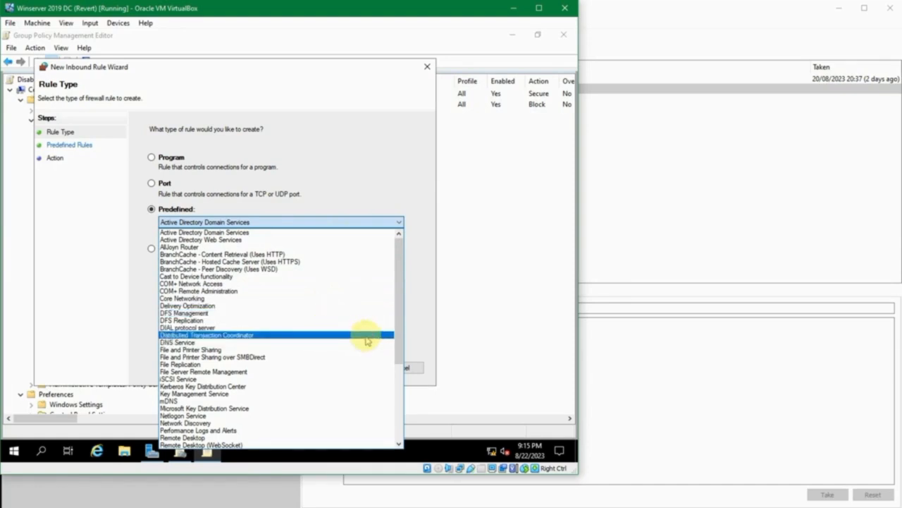
{"action": "left_click_drag", "start_coordinate": [398, 337], "coordinate": [387, 393]}
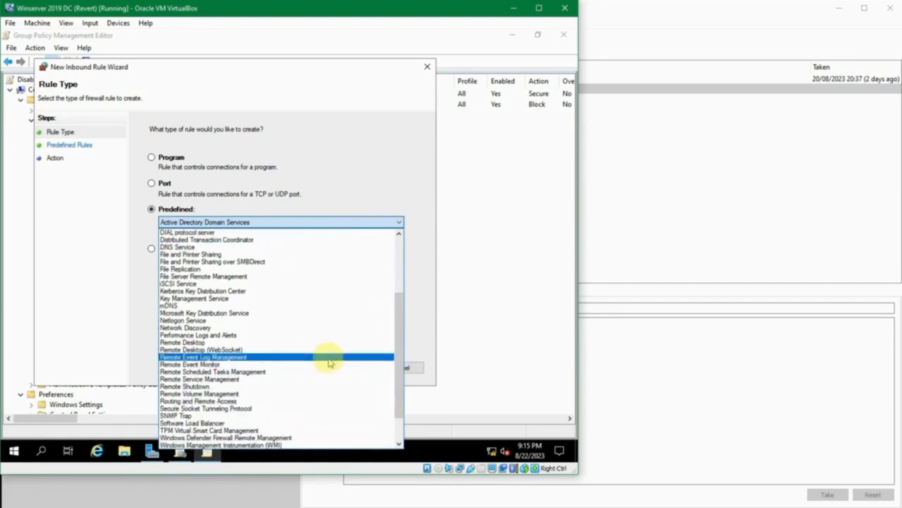
{"action": "scroll", "coordinate": [331, 362], "scroll_direction": "down", "scroll_amount": 2}
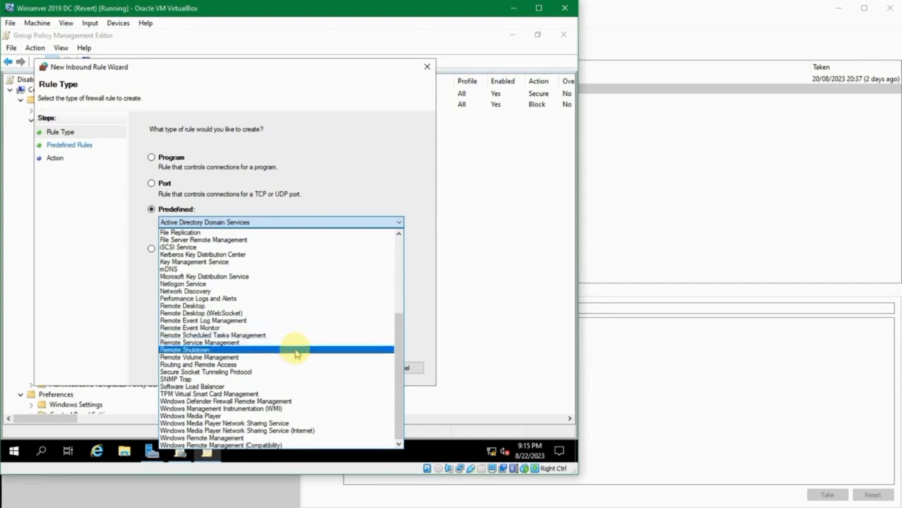
{"action": "left_click", "coordinate": [296, 351]}
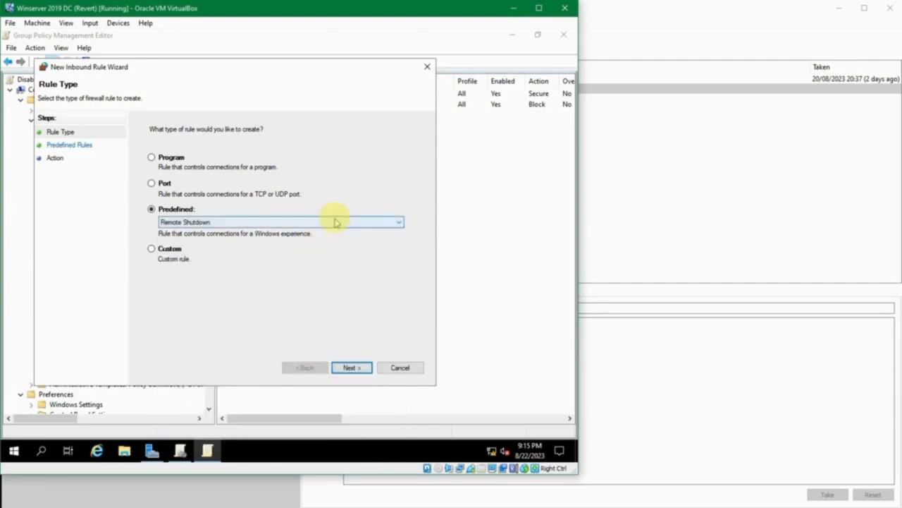
{"action": "left_click", "coordinate": [355, 365]}
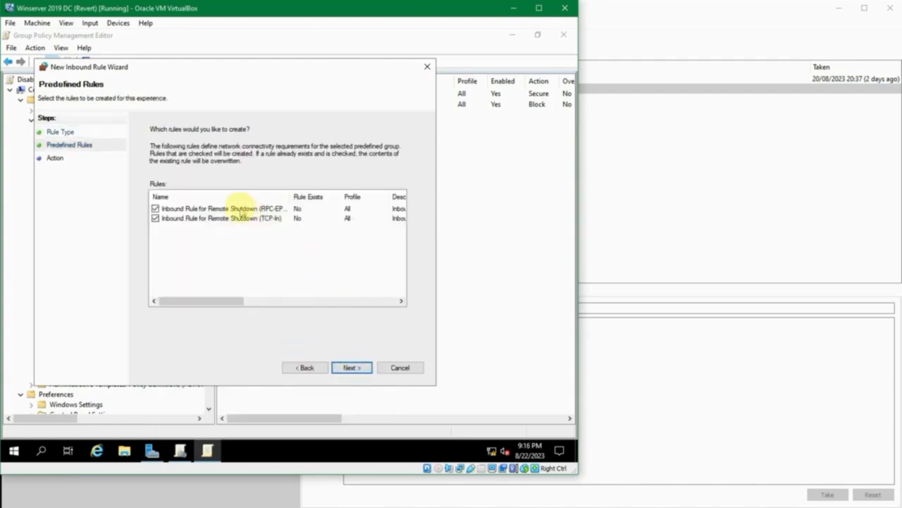
Examine the names, existence and profiles of the predefined Remote Shutdown RPC-EP-In and TCP-In rules, widening the columns to read them
{"action": "left_click", "coordinate": [231, 209]}
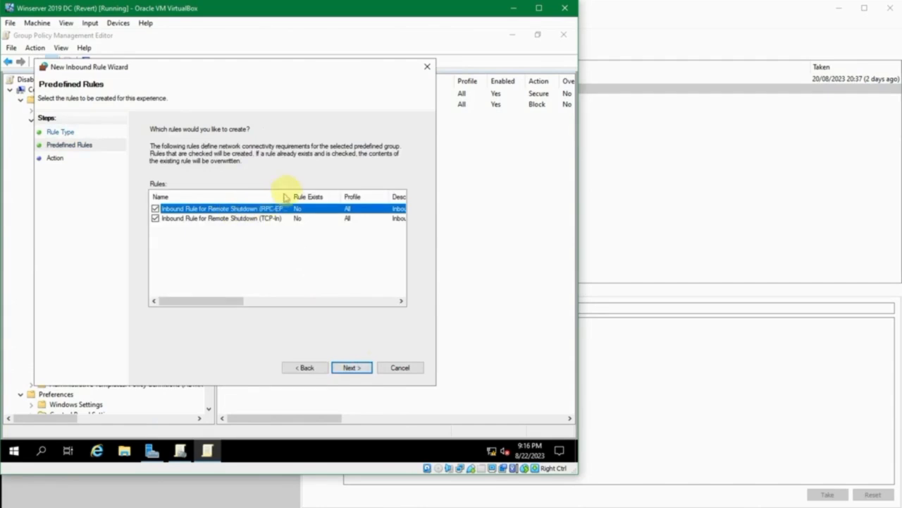
{"action": "left_click_drag", "start_coordinate": [342, 192], "coordinate": [346, 194]}
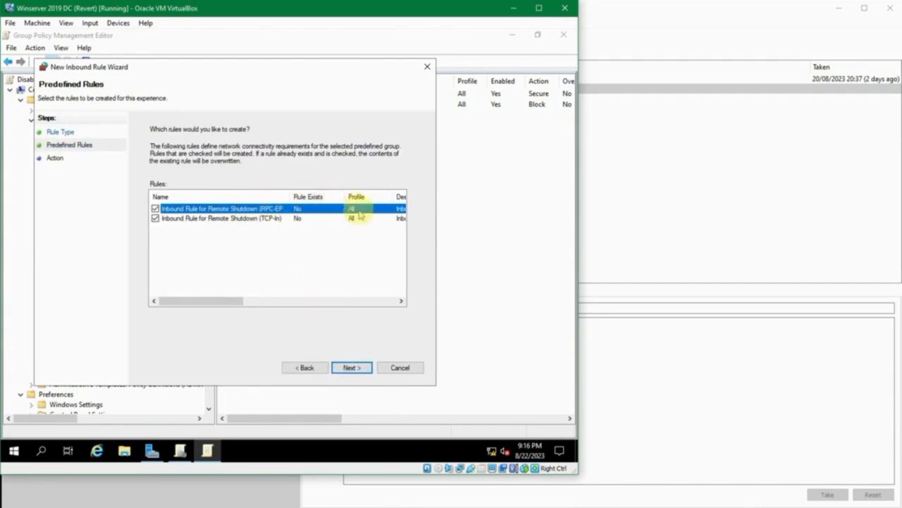
{"action": "mouse_move", "coordinate": [233, 296]}
{"action": "left_mouse_down"}
{"action": "mouse_move", "coordinate": [317, 312]}
{"action": "mouse_move", "coordinate": [295, 319]}
{"action": "mouse_move", "coordinate": [344, 319]}
{"action": "mouse_move", "coordinate": [225, 303]}
{"action": "left_mouse_up"}
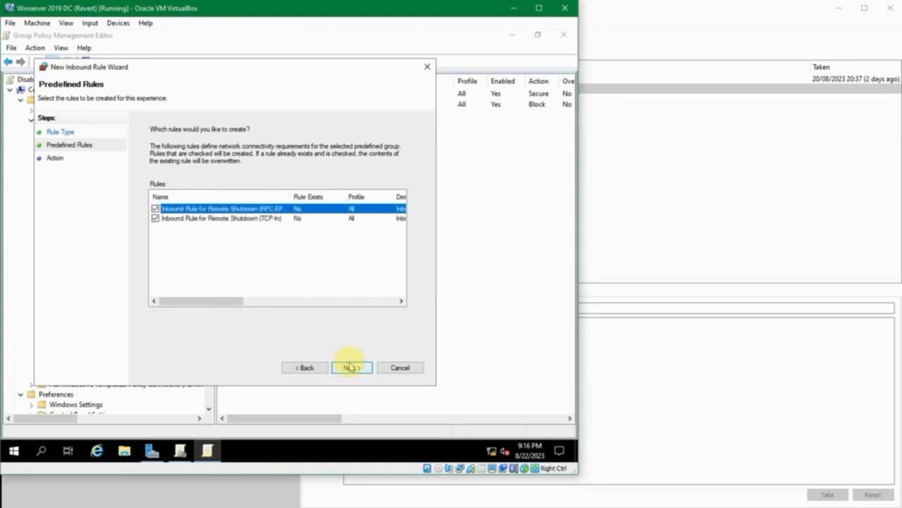
{"action": "left_click", "coordinate": [252, 219]}
{"action": "left_click", "coordinate": [249, 235]}
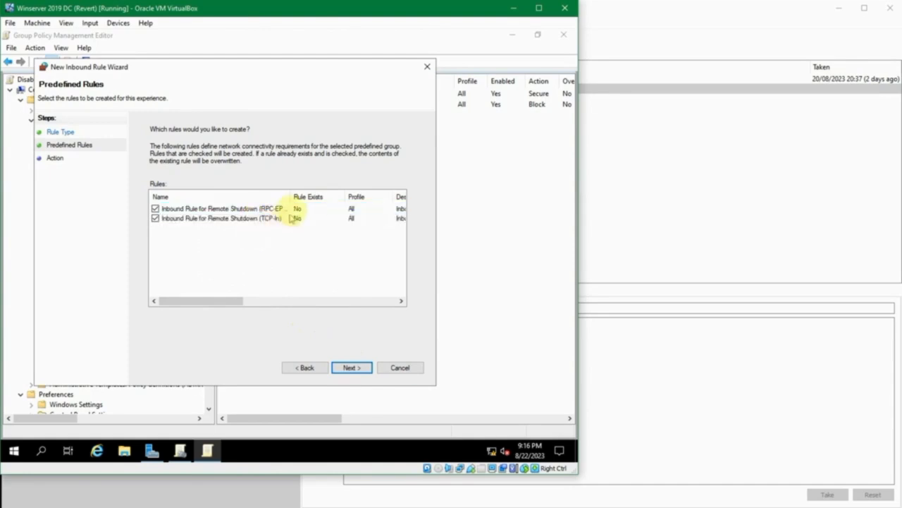
{"action": "left_click_drag", "start_coordinate": [292, 192], "coordinate": [320, 196]}
{"action": "left_click", "coordinate": [286, 210]}
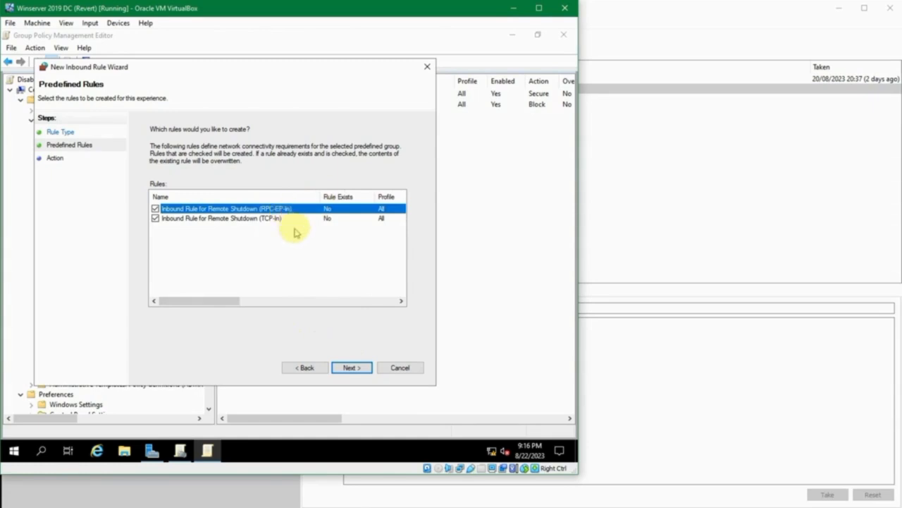
{"action": "left_click", "coordinate": [294, 230]}
{"action": "left_click", "coordinate": [294, 210]}
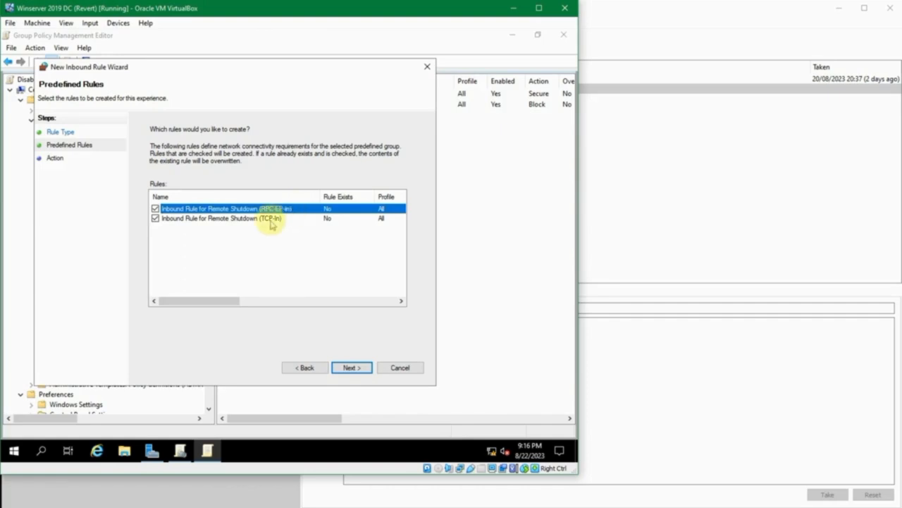
{"action": "left_click_drag", "start_coordinate": [236, 299], "coordinate": [217, 300]}
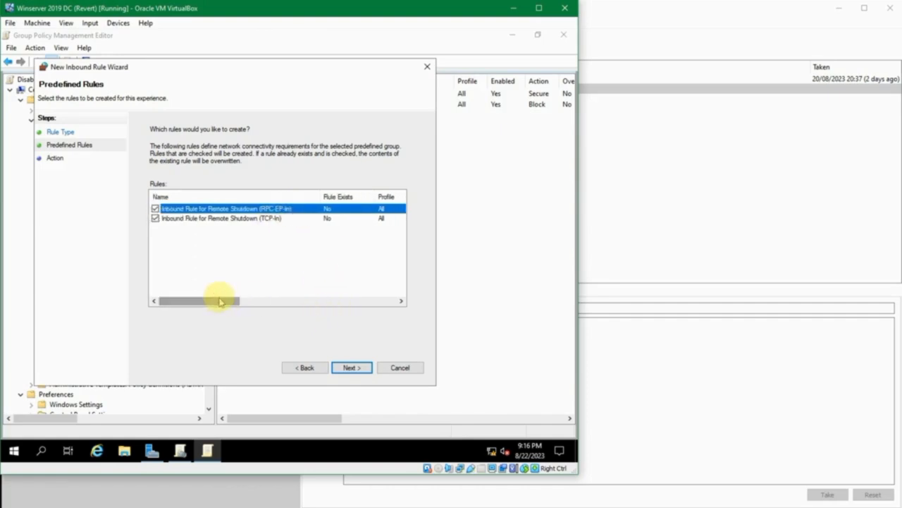
{"action": "left_click", "coordinate": [234, 221]}
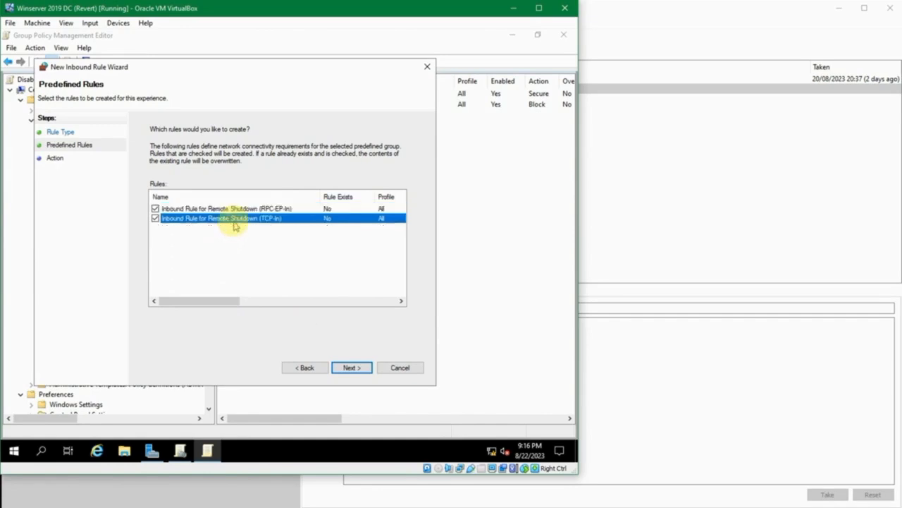
{"action": "left_click", "coordinate": [280, 209]}
{"action": "left_click_drag", "start_coordinate": [226, 302], "coordinate": [207, 296]}
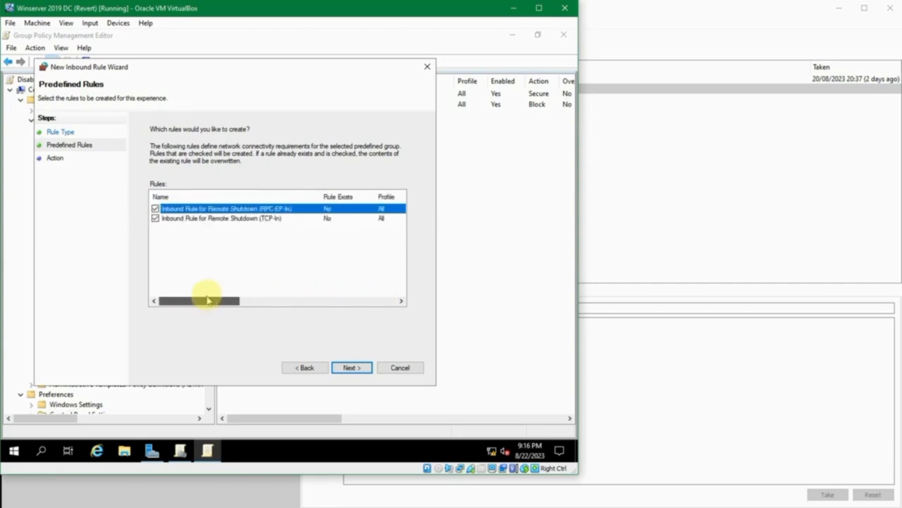
{"action": "left_click", "coordinate": [234, 218]}
Keep both predefined Remote Shutdown rules included and continue to the connection action
{"action": "left_click", "coordinate": [350, 368]}
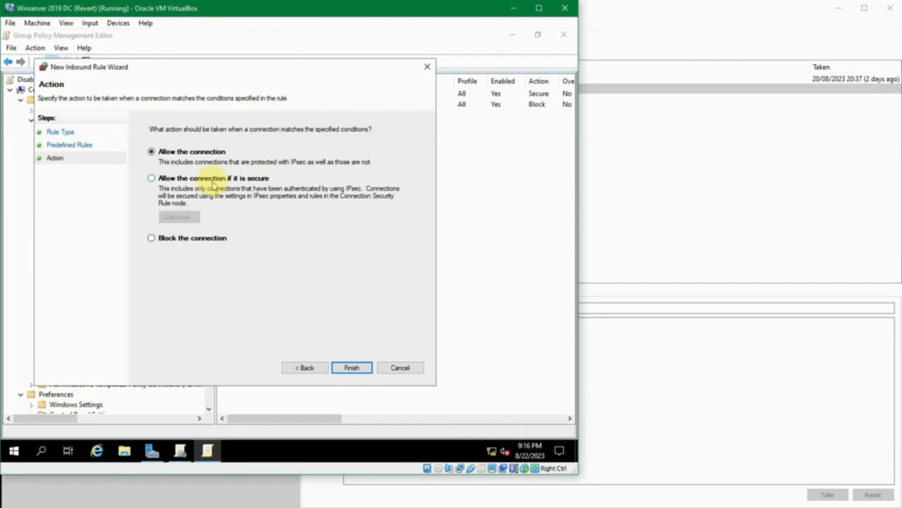
Set the predefined Remote Shutdown rules to block the connection and finish creating them
{"action": "left_click", "coordinate": [198, 241]}
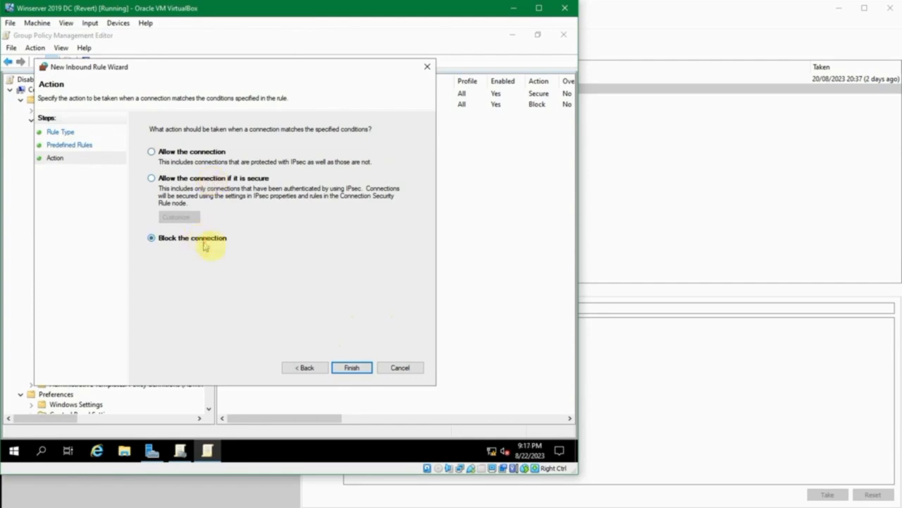
{"action": "left_click", "coordinate": [352, 367]}
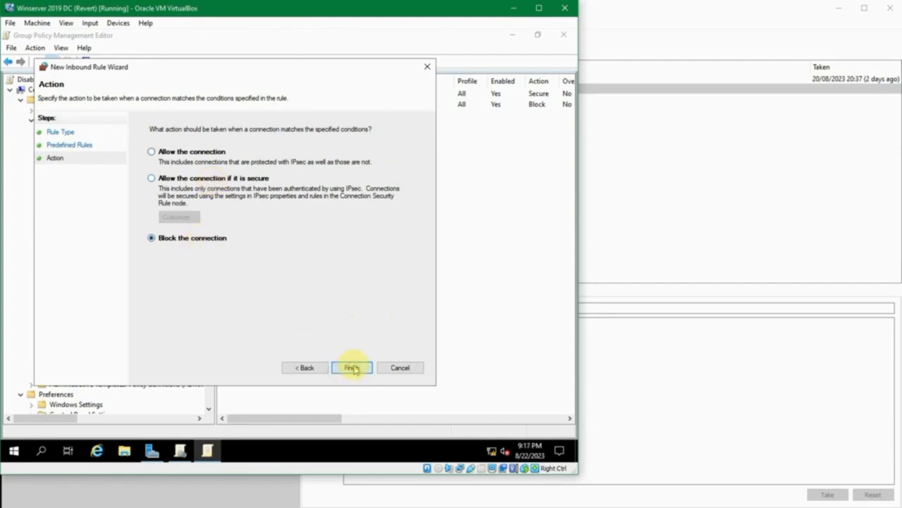
{"action": "left_click", "coordinate": [345, 370]}
{"action": "left_click", "coordinate": [344, 370]}
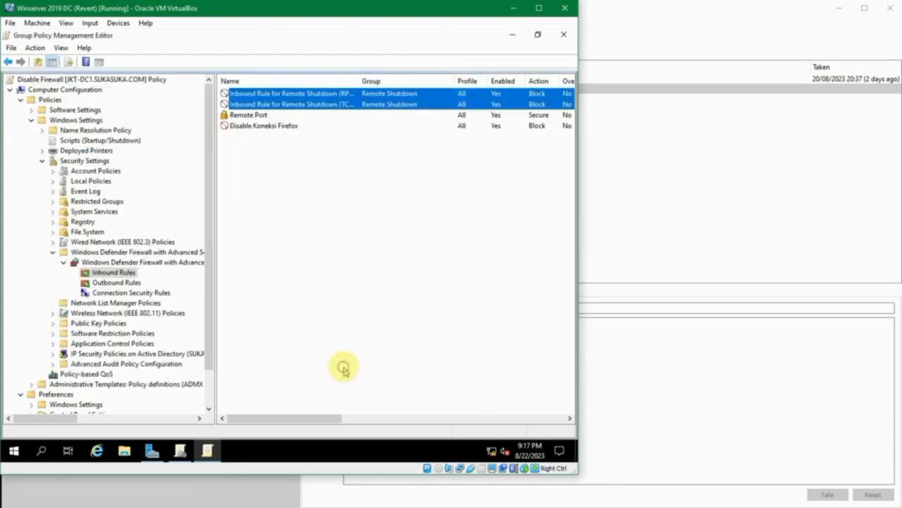
{"action": "left_click", "coordinate": [342, 247]}
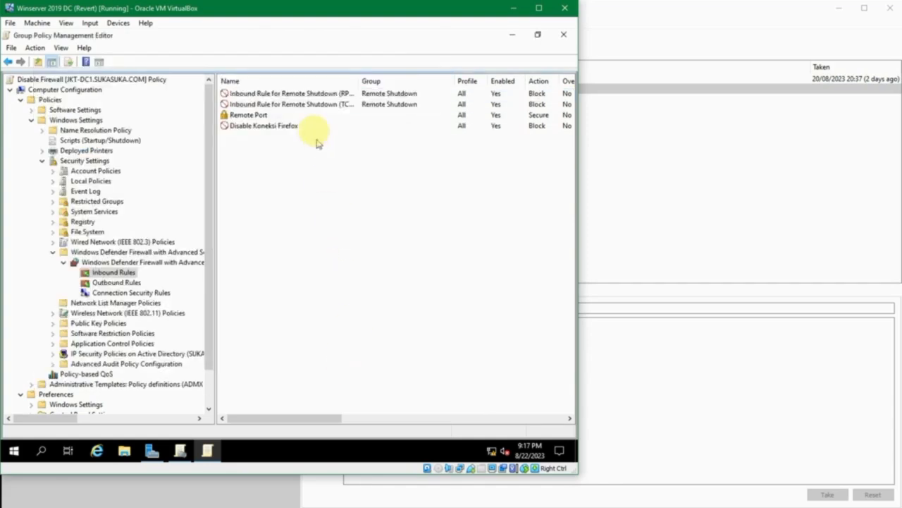
Review the Remote Shutdown and Remote Port entries among the policy's inbound rules, reloading the list by switching away and back
{"action": "left_click", "coordinate": [311, 105]}
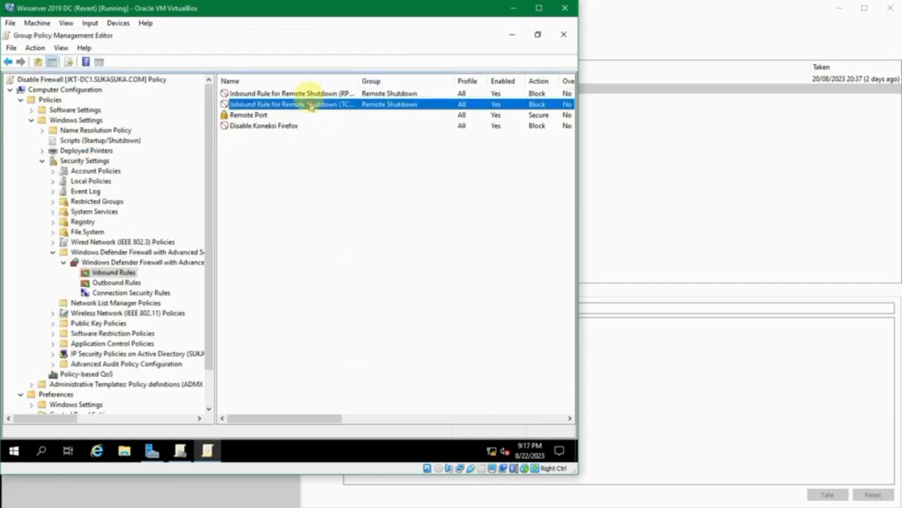
{"action": "left_click", "coordinate": [224, 93]}
{"action": "left_click", "coordinate": [238, 104]}
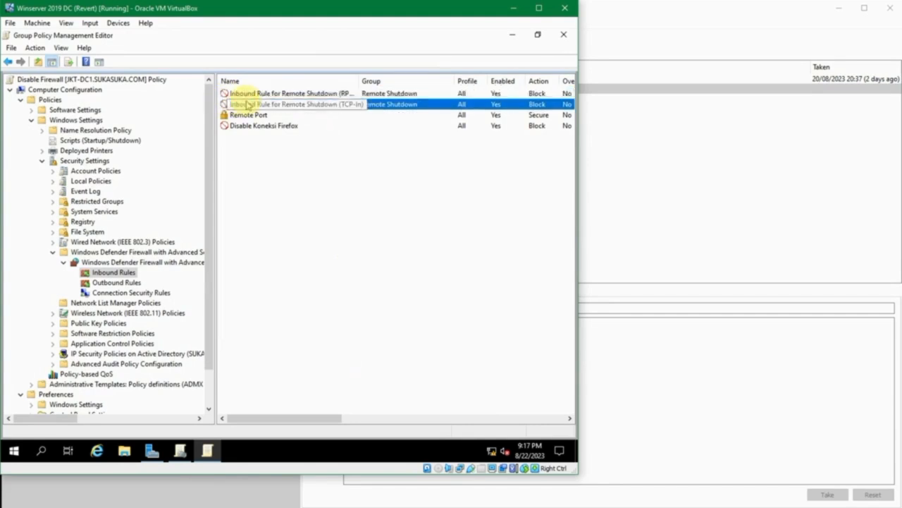
{"action": "left_click", "coordinate": [242, 115]}
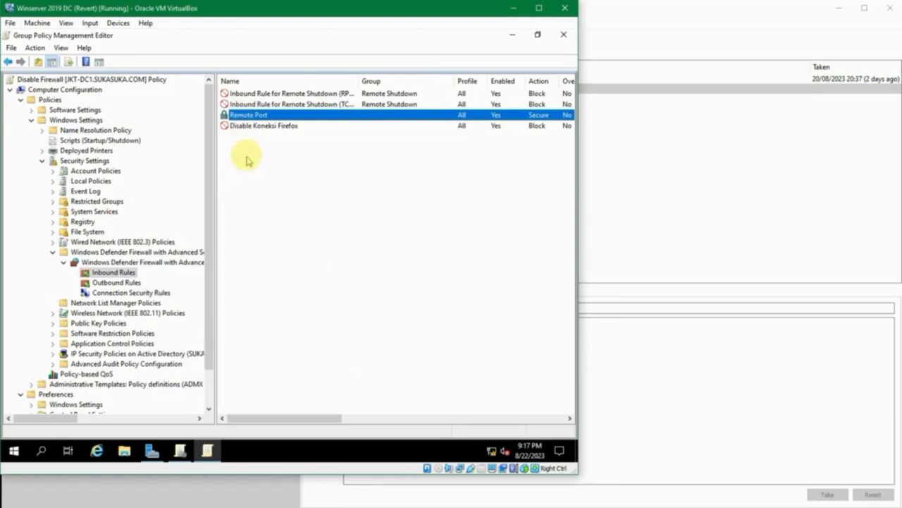
{"action": "left_click", "coordinate": [113, 261]}
{"action": "left_click", "coordinate": [113, 272]}
{"action": "left_click", "coordinate": [113, 281]}
{"action": "left_click", "coordinate": [106, 272]}
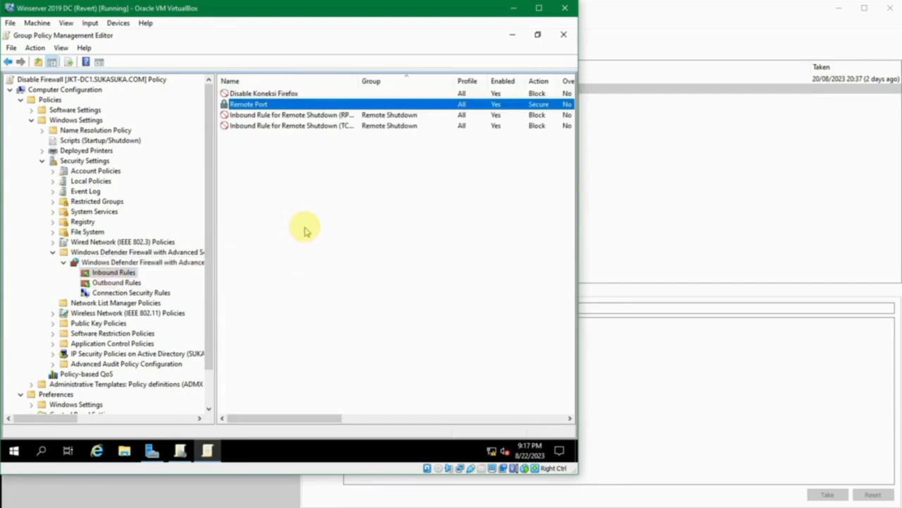
Open the server's Windows Defender Firewall advanced settings and show the local inbound rules in a maximized window
{"action": "key", "text": "super"}
{"action": "key", "text": "super"}
{"action": "key", "text": "super"}
{"action": "type", "text": "windows d"}
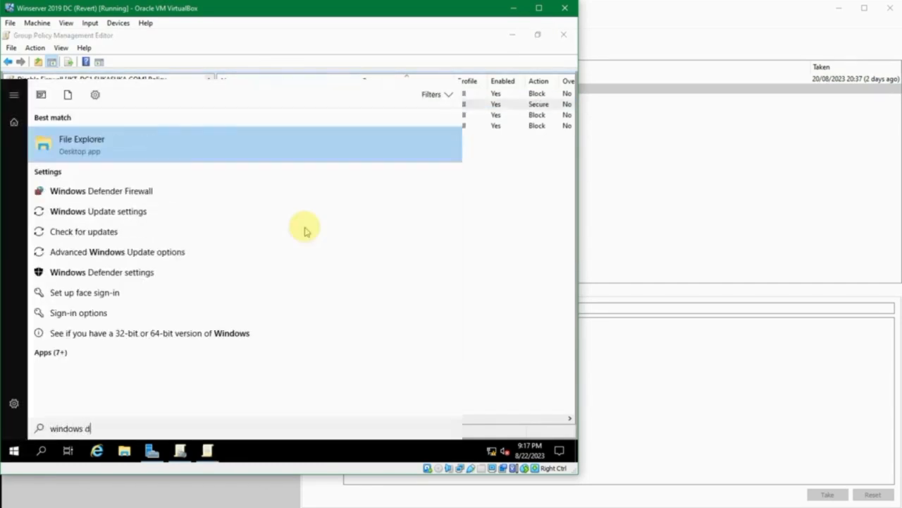
{"action": "type", "text": "ef"}
{"action": "key", "text": "Return"}
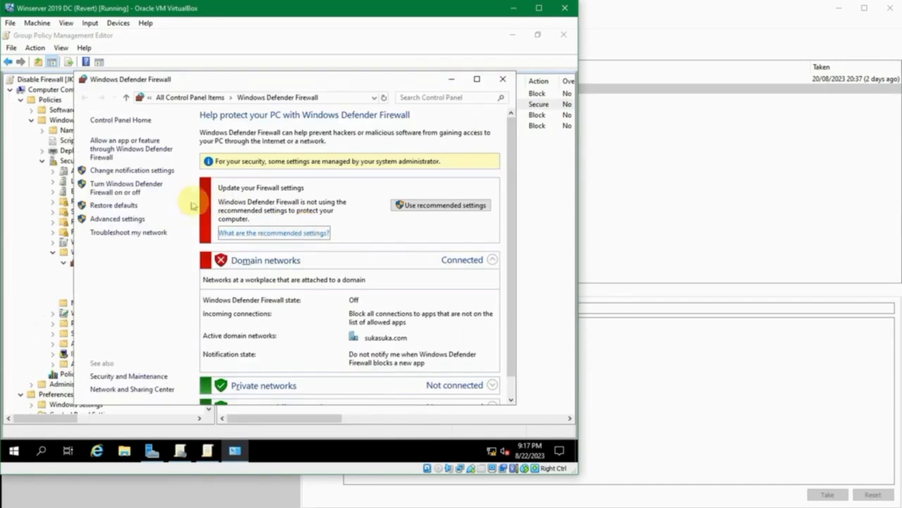
{"action": "left_click", "coordinate": [121, 219]}
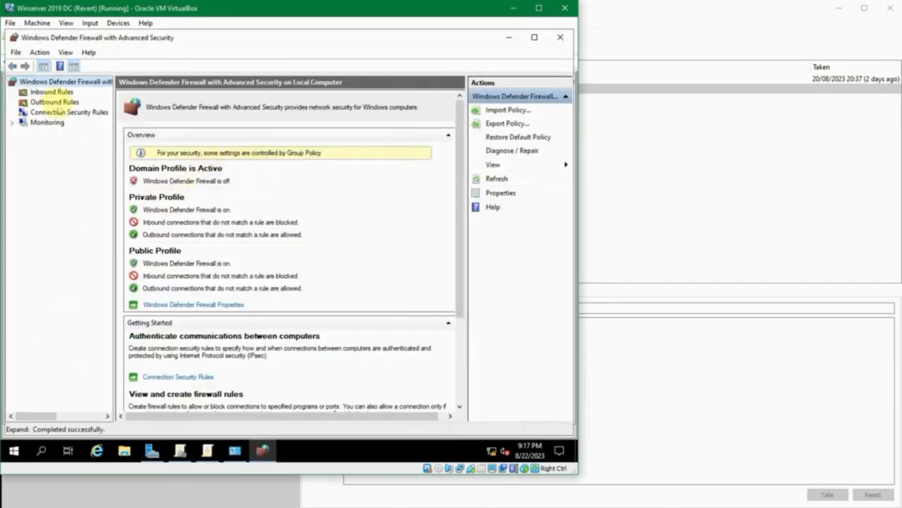
{"action": "left_click", "coordinate": [52, 91]}
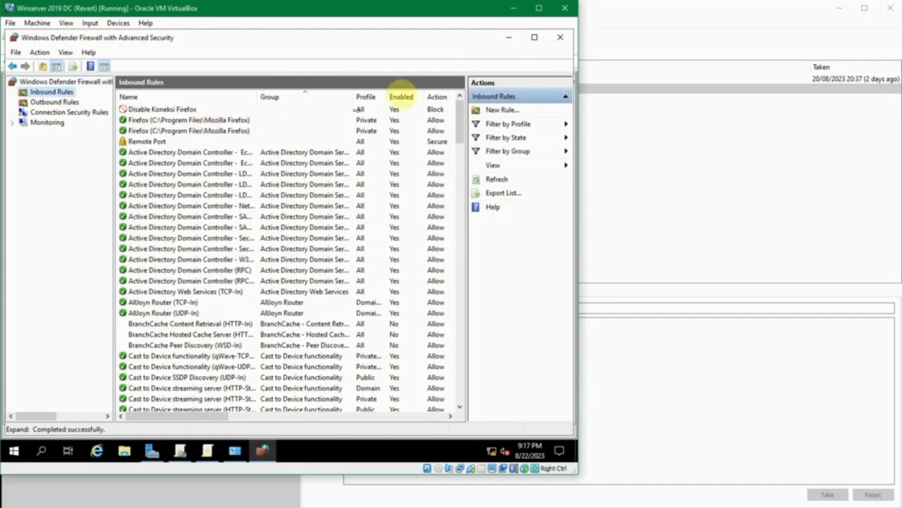
{"action": "left_click", "coordinate": [533, 36]}
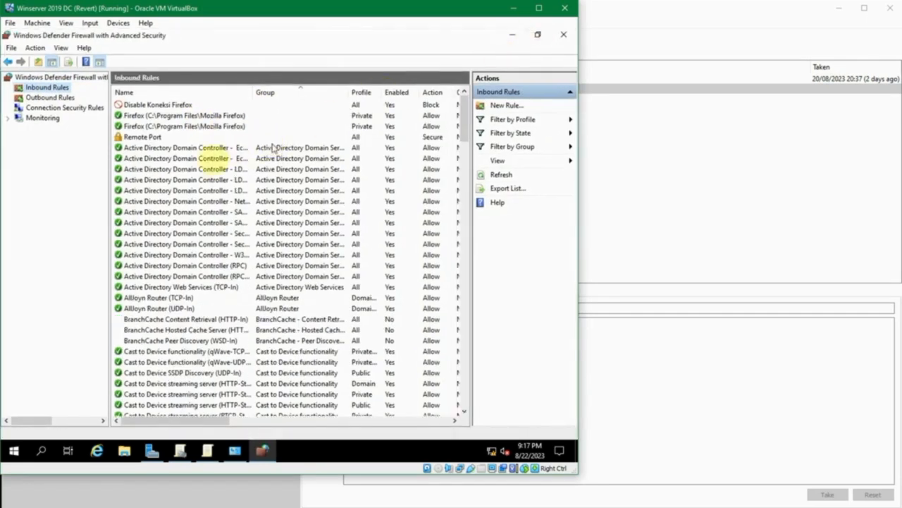
Examine the local inbound rules for the Disable Koneksi Firefox, Remote Port and Firefox entries
{"action": "left_click", "coordinate": [203, 159]}
{"action": "scroll", "coordinate": [206, 163], "scroll_direction": "down", "scroll_amount": 7}
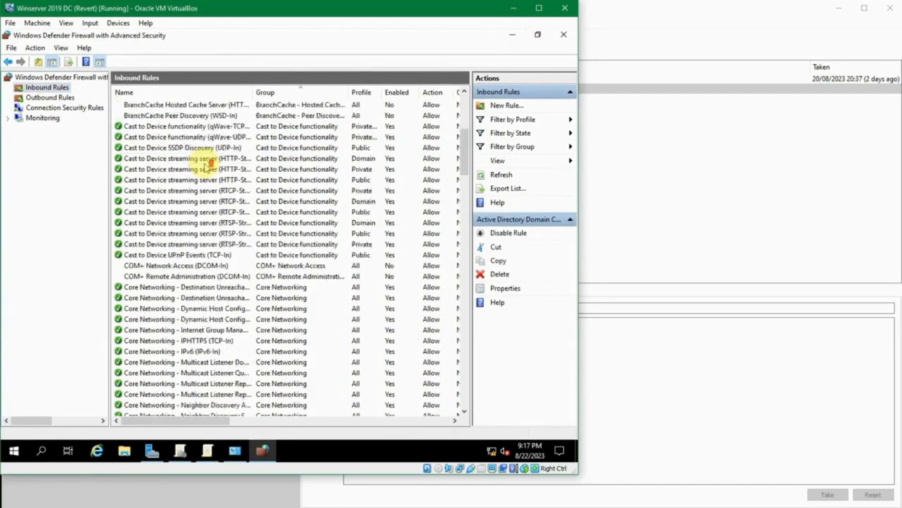
{"action": "scroll", "coordinate": [206, 164], "scroll_direction": "up", "scroll_amount": 7}
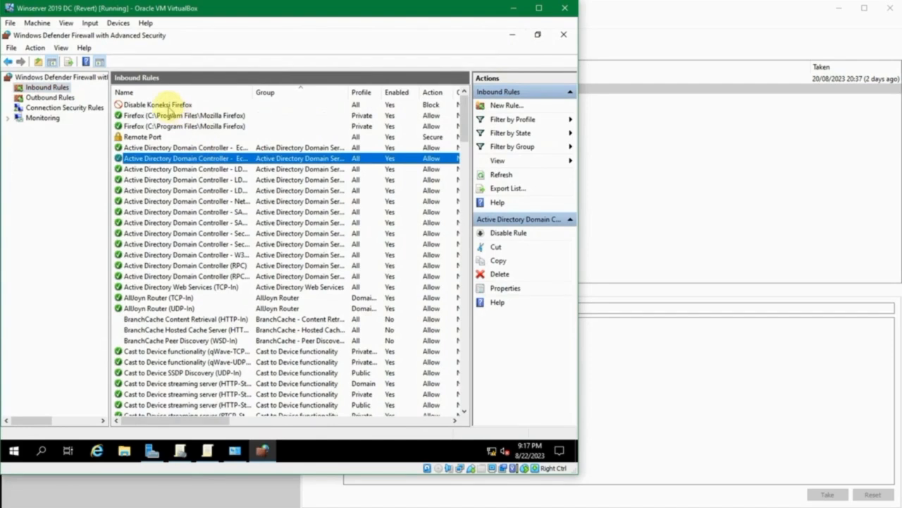
{"action": "left_click", "coordinate": [170, 106]}
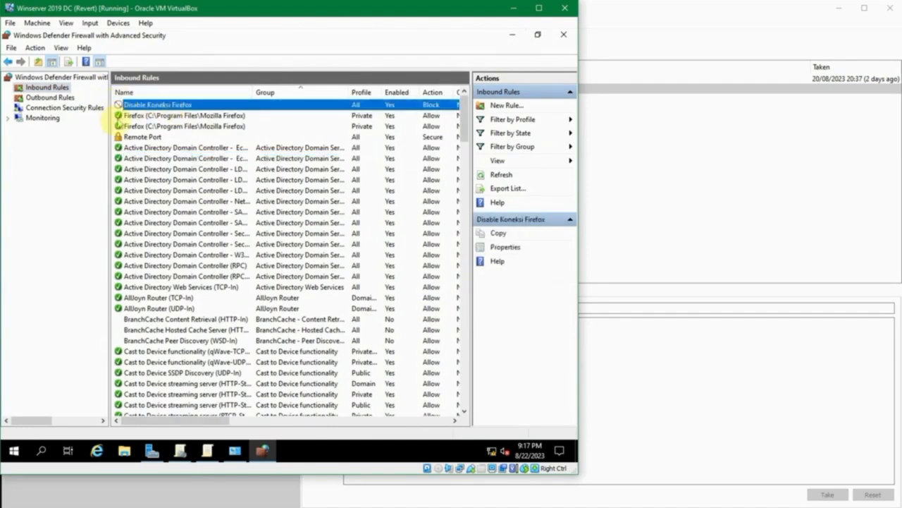
{"action": "left_click", "coordinate": [131, 138]}
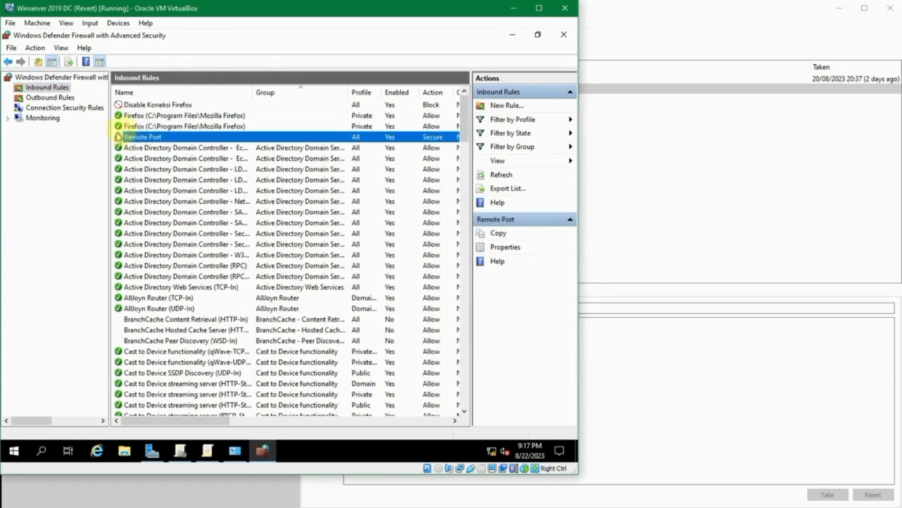
{"action": "left_click", "coordinate": [131, 128]}
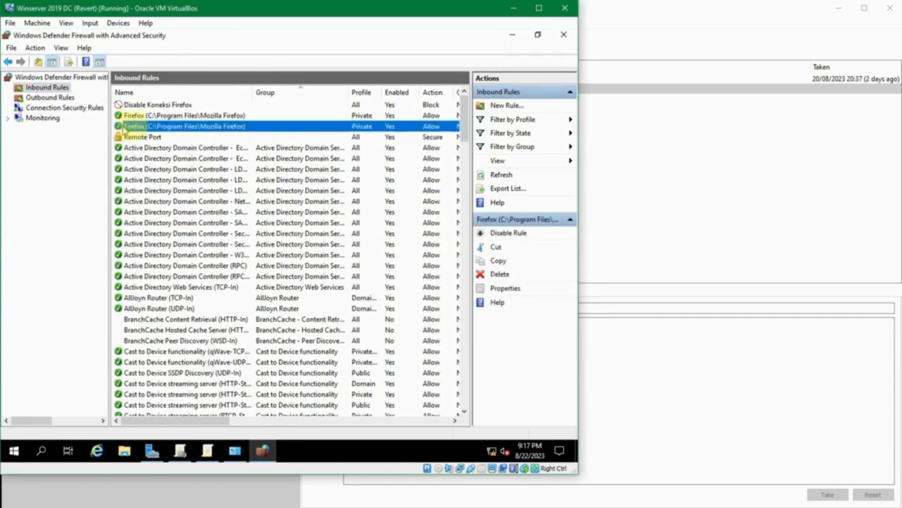
Close both local firewall windows and return to the Disable Firewall policy's inbound rules with nothing selected
{"action": "left_click", "coordinate": [564, 34]}
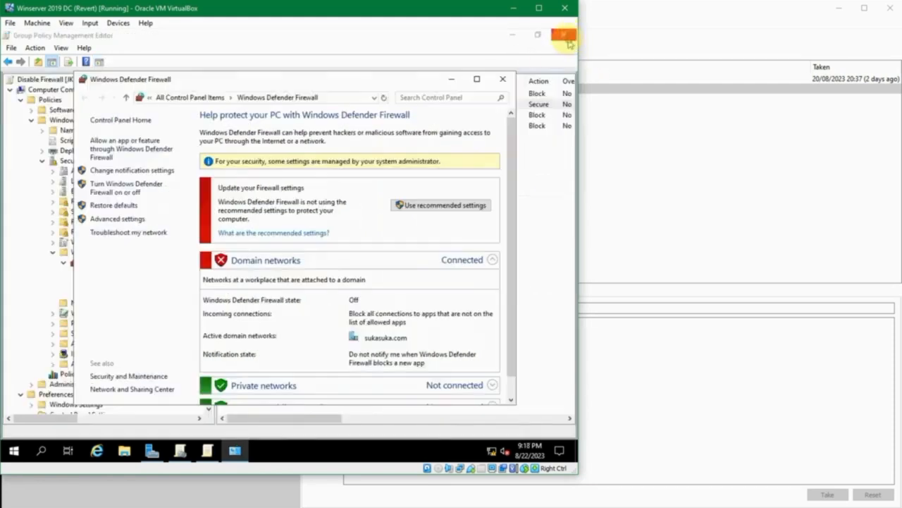
{"action": "left_click", "coordinate": [502, 78]}
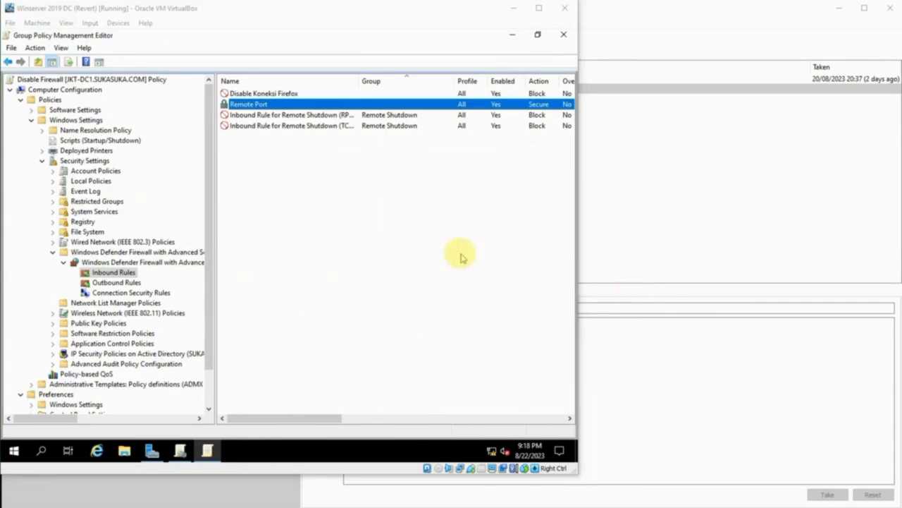
{"action": "left_click", "coordinate": [398, 252]}
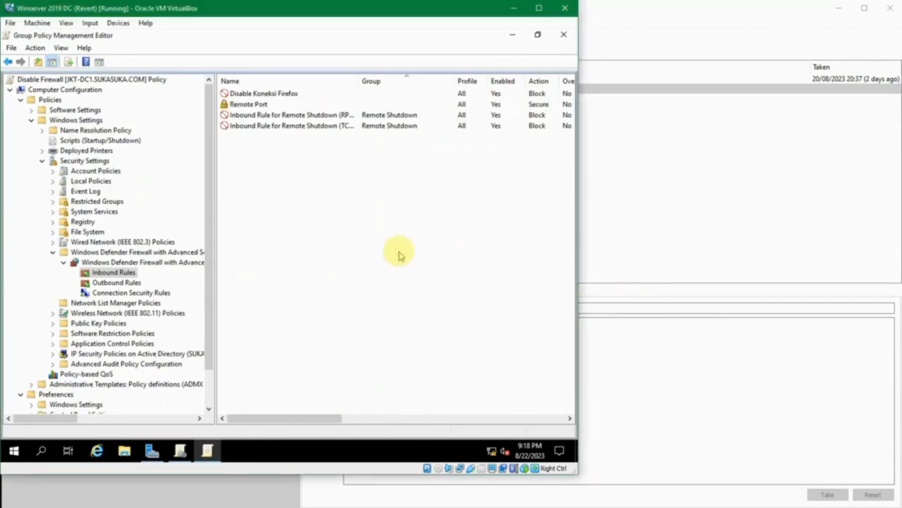